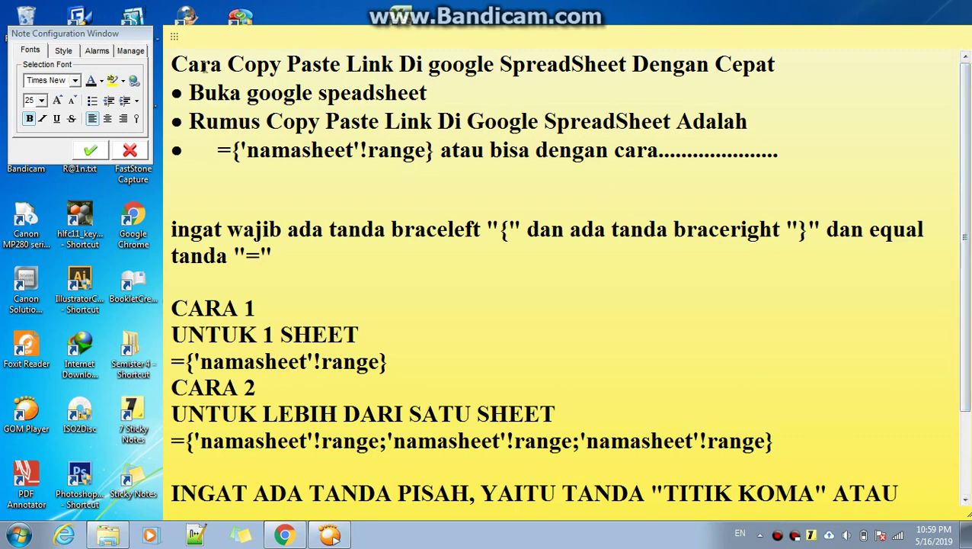
Step: Highlight the sticky note's title and its 'Buka google speadsheet' line
{"action": "left_click_drag", "start_coordinate": [175, 64], "coordinate": [792, 67]}
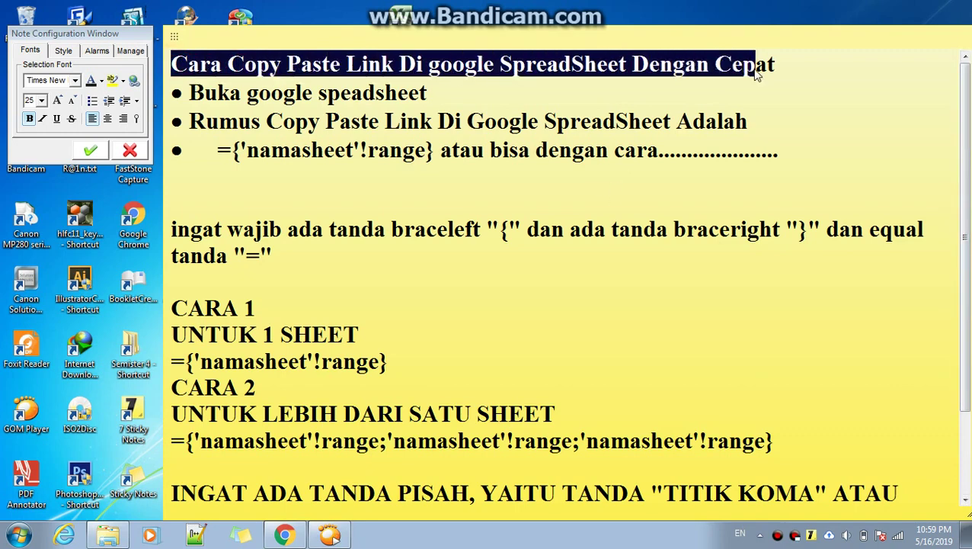
{"action": "left_click", "coordinate": [792, 67]}
{"action": "left_click_drag", "start_coordinate": [189, 92], "coordinate": [414, 92]}
{"action": "left_click", "coordinate": [427, 92]}
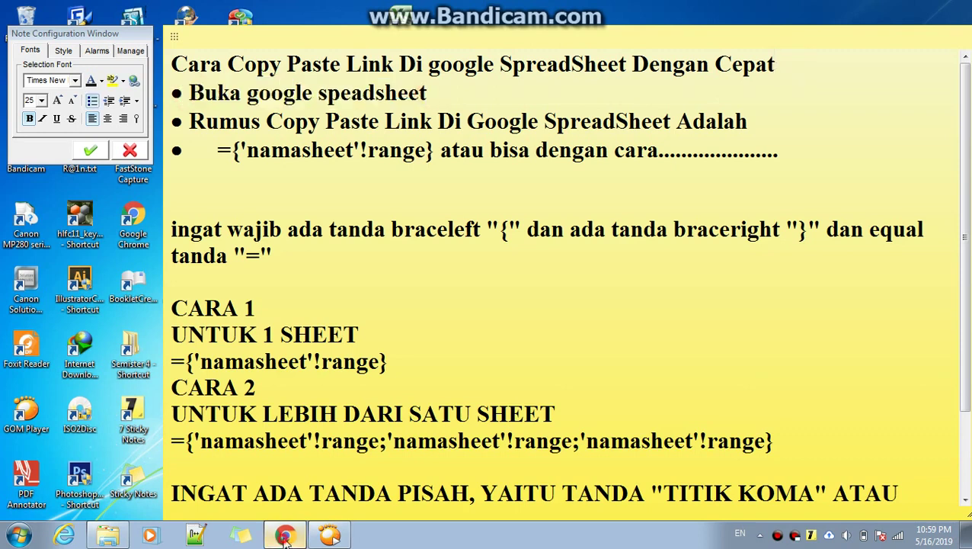
Step: Review the File Asli sheet's data and clear a stray entry from cell B5
{"action": "left_click", "coordinate": [285, 536]}
{"action": "left_click", "coordinate": [155, 185]}
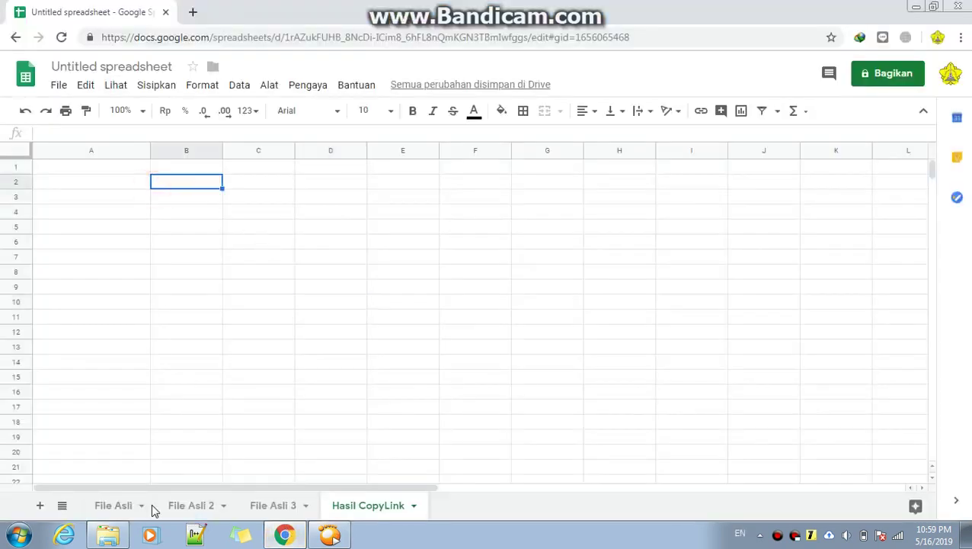
{"action": "left_click", "coordinate": [111, 506]}
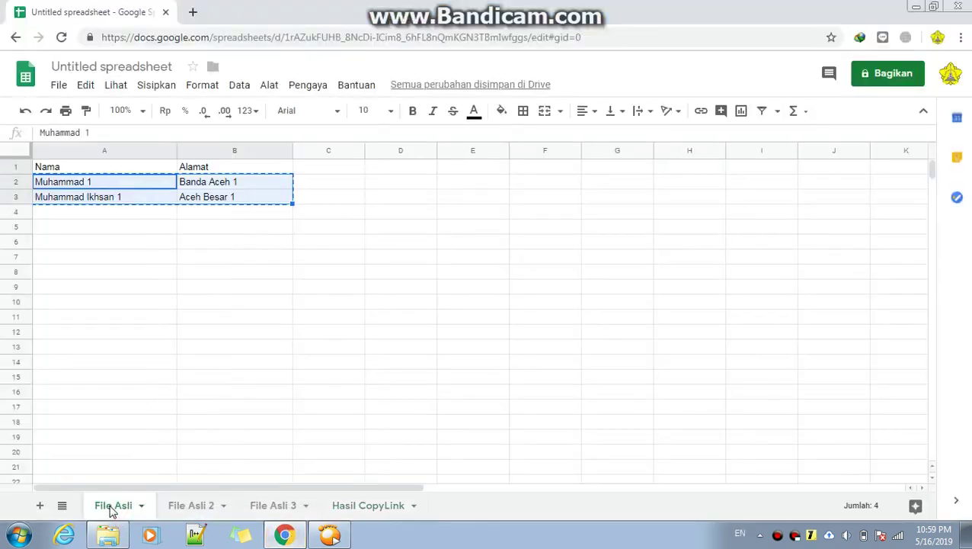
{"action": "left_click", "coordinate": [238, 230]}
{"action": "type", "text": "F"}
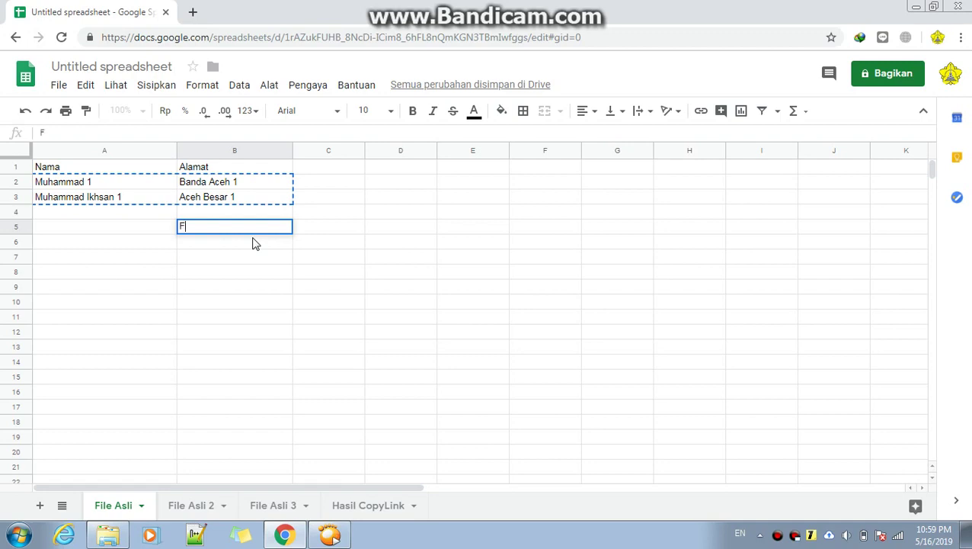
{"action": "key", "text": "Return"}
{"action": "left_click", "coordinate": [254, 232]}
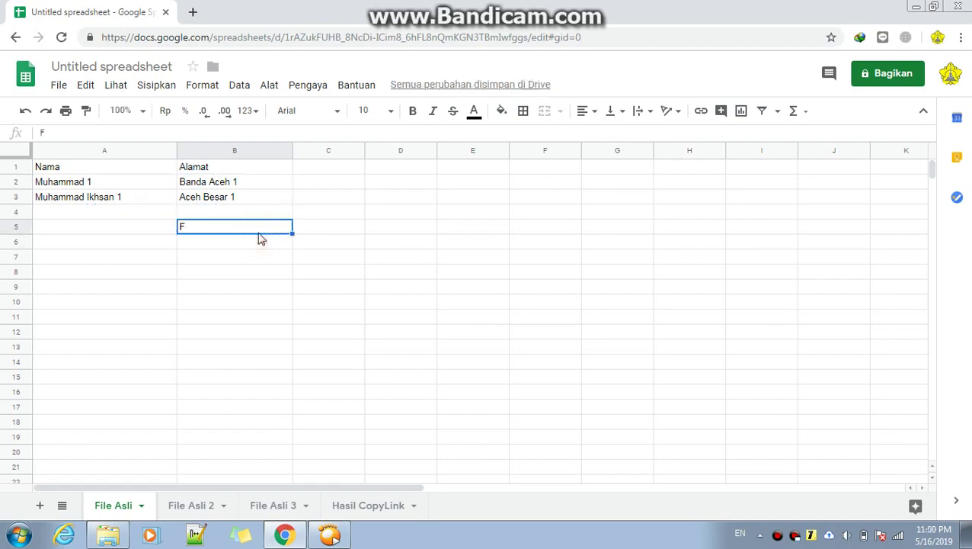
{"action": "key", "text": "Delete"}
{"action": "left_click", "coordinate": [247, 359]}
Step: Review File Asli 2 and File Asli 3, then minimize the browser from the empty Hasil CopyLink sheet
{"action": "left_click", "coordinate": [187, 509]}
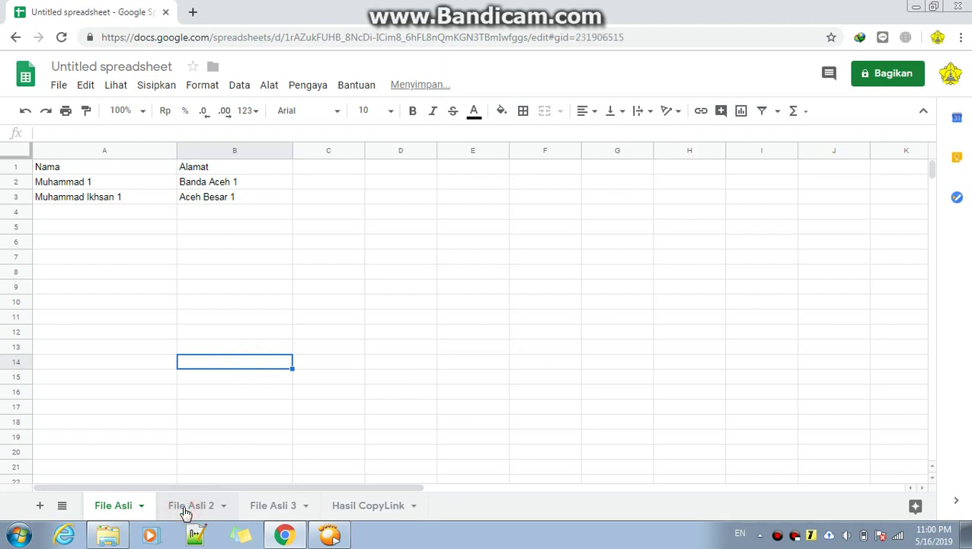
{"action": "left_click", "coordinate": [276, 505]}
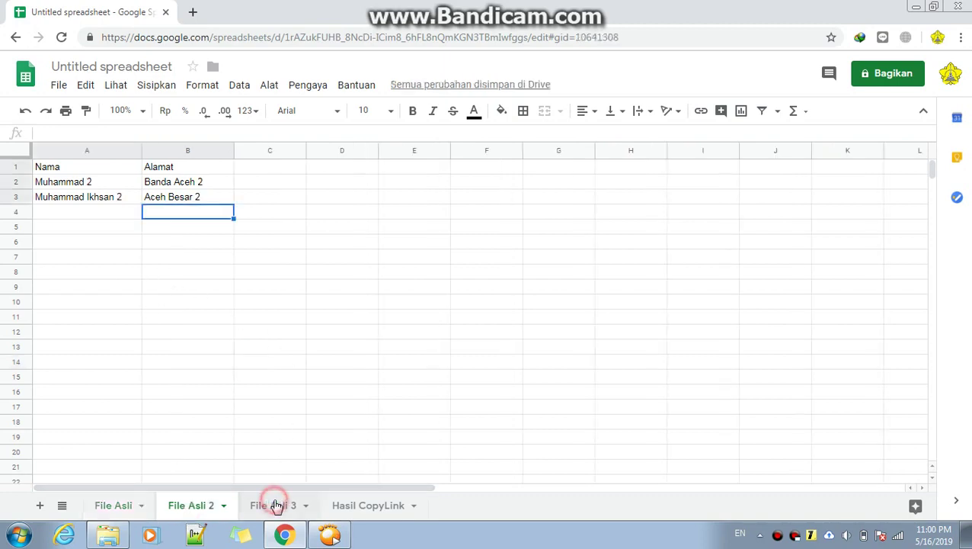
{"action": "left_click", "coordinate": [343, 508]}
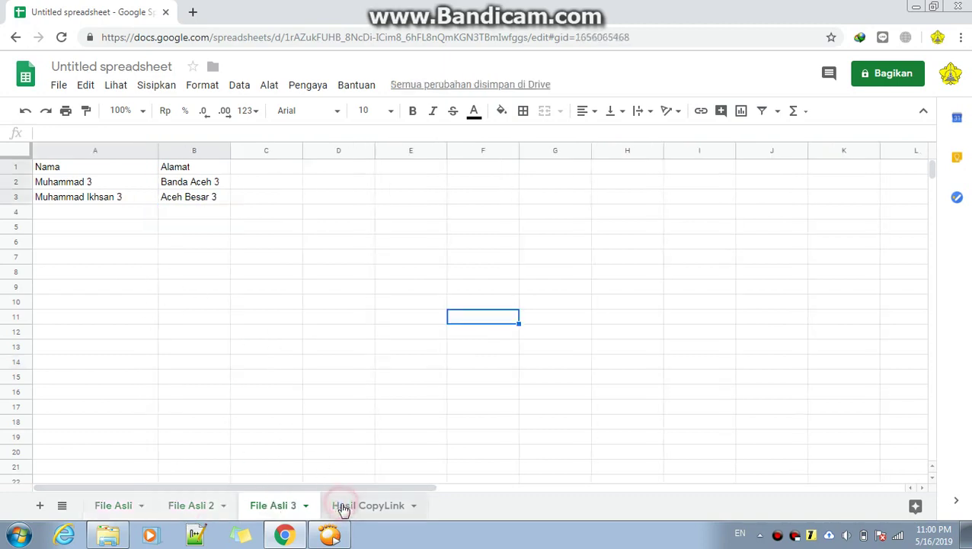
{"action": "left_click", "coordinate": [171, 391]}
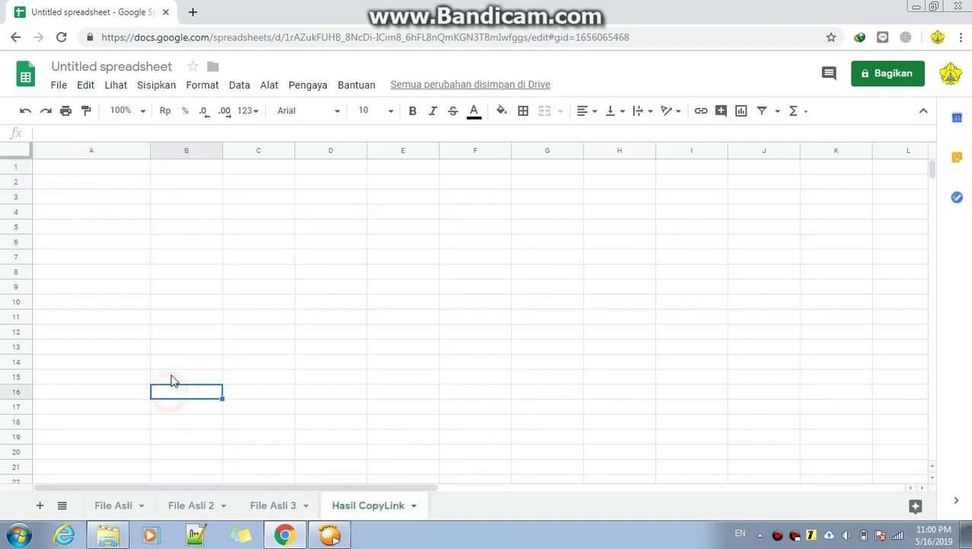
{"action": "left_click", "coordinate": [916, 9]}
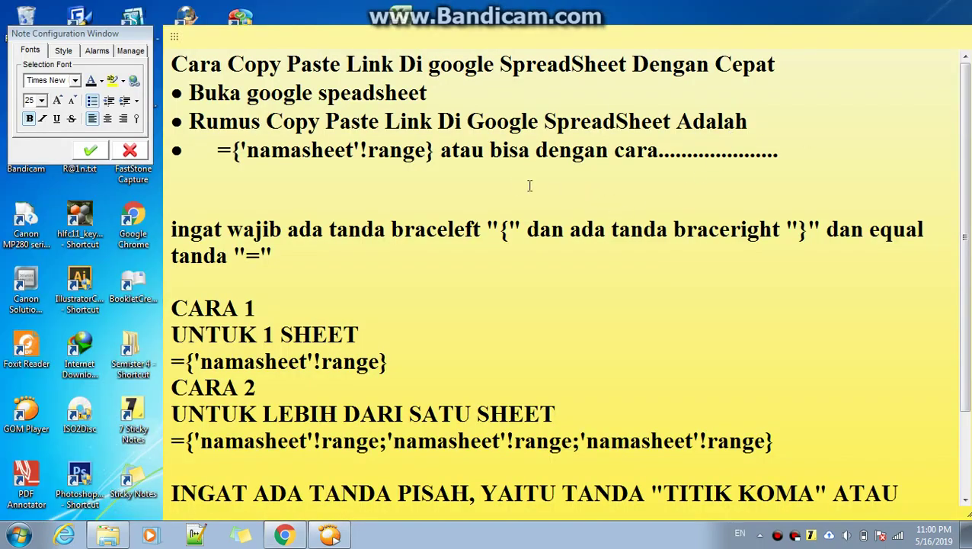
{"action": "left_click_drag", "start_coordinate": [192, 120], "coordinate": [753, 121]}
{"action": "left_click", "coordinate": [776, 126]}
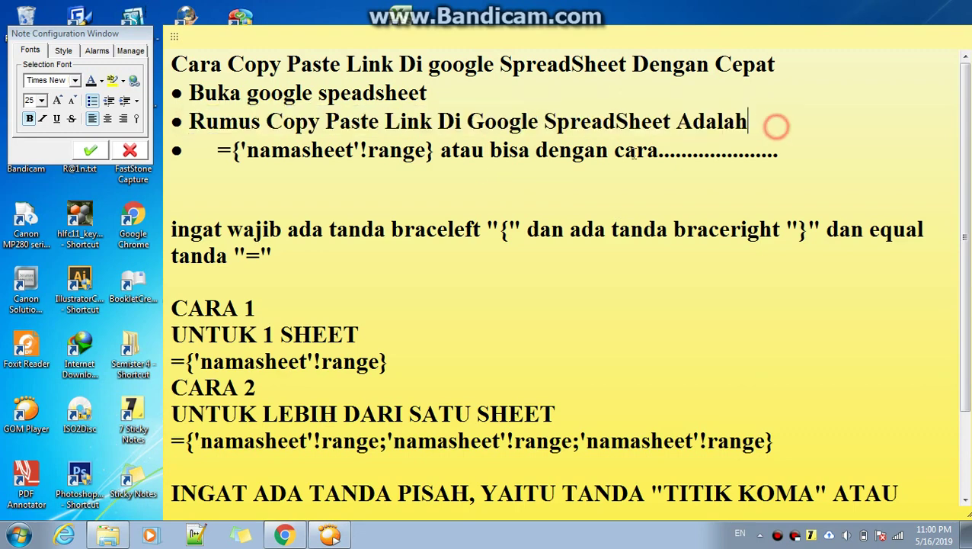
{"action": "left_click_drag", "start_coordinate": [216, 151], "coordinate": [431, 150]}
{"action": "left_click", "coordinate": [207, 149]}
{"action": "left_click_drag", "start_coordinate": [207, 149], "coordinate": [433, 150]}
{"action": "left_click", "coordinate": [435, 149]}
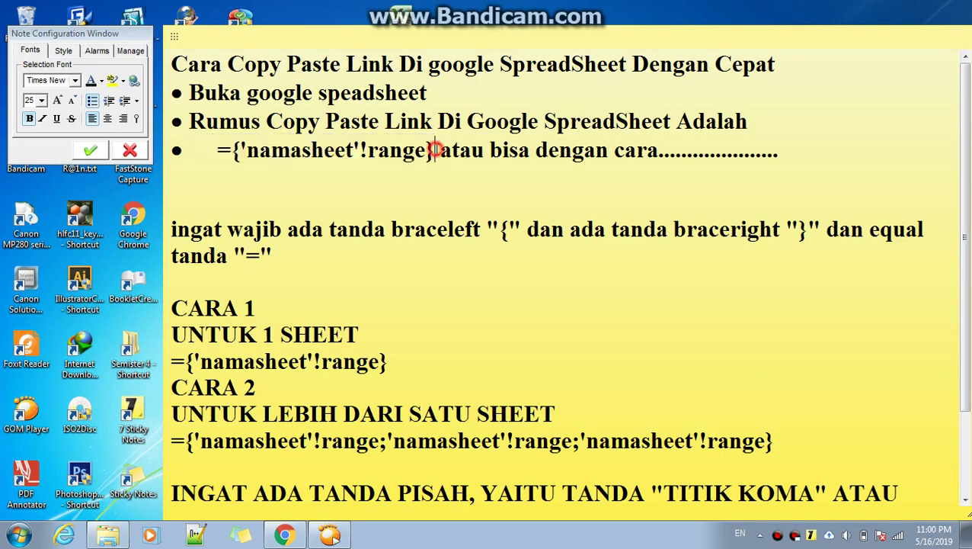
{"action": "left_click_drag", "start_coordinate": [171, 229], "coordinate": [515, 279]}
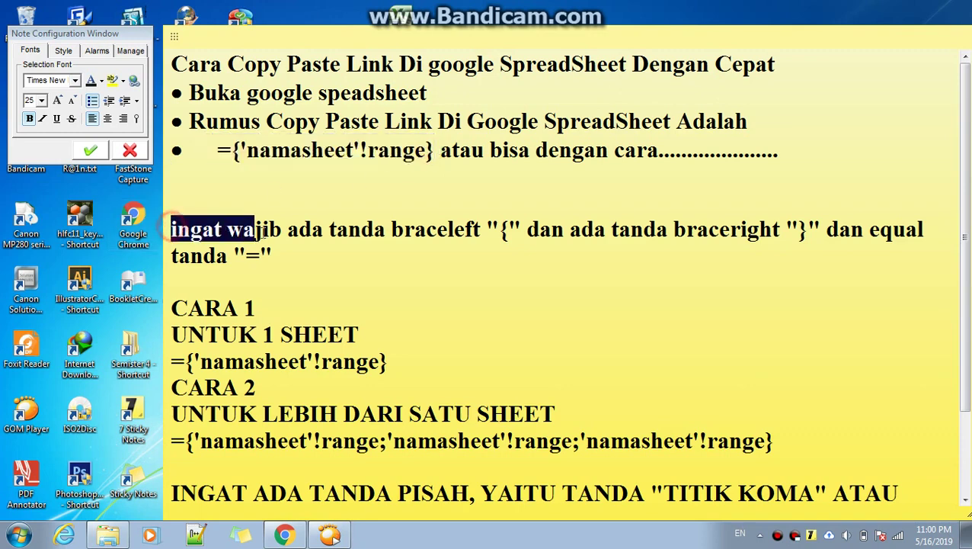
{"action": "left_click", "coordinate": [482, 279]}
{"action": "left_click_drag", "start_coordinate": [499, 230], "coordinate": [509, 232]}
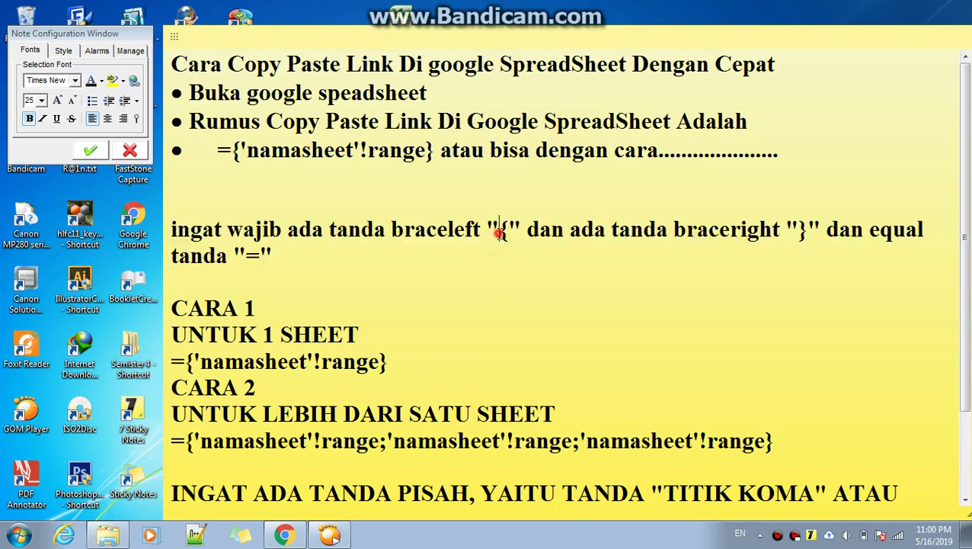
{"action": "left_click_drag", "start_coordinate": [232, 151], "coordinate": [240, 151]}
{"action": "left_click_drag", "start_coordinate": [797, 233], "coordinate": [807, 233]}
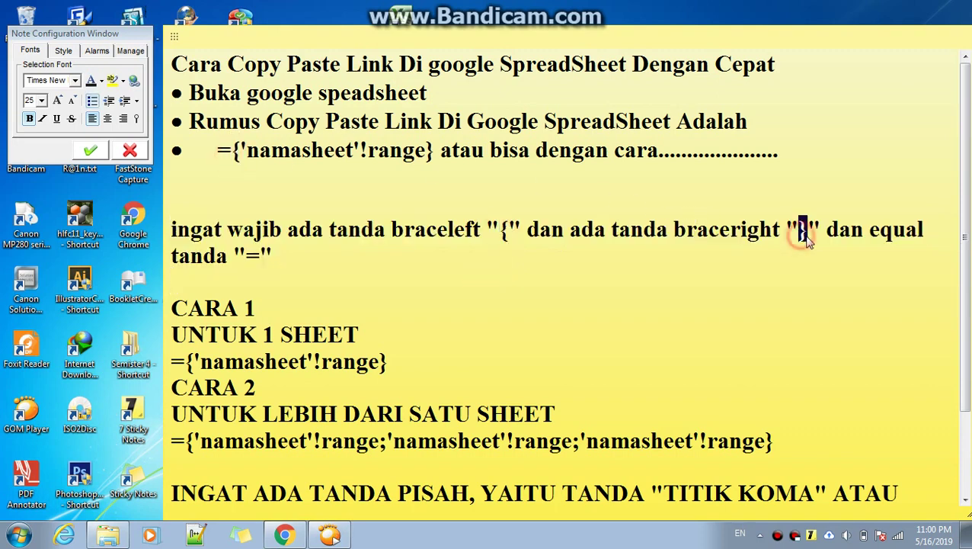
{"action": "left_click_drag", "start_coordinate": [424, 152], "coordinate": [436, 152]}
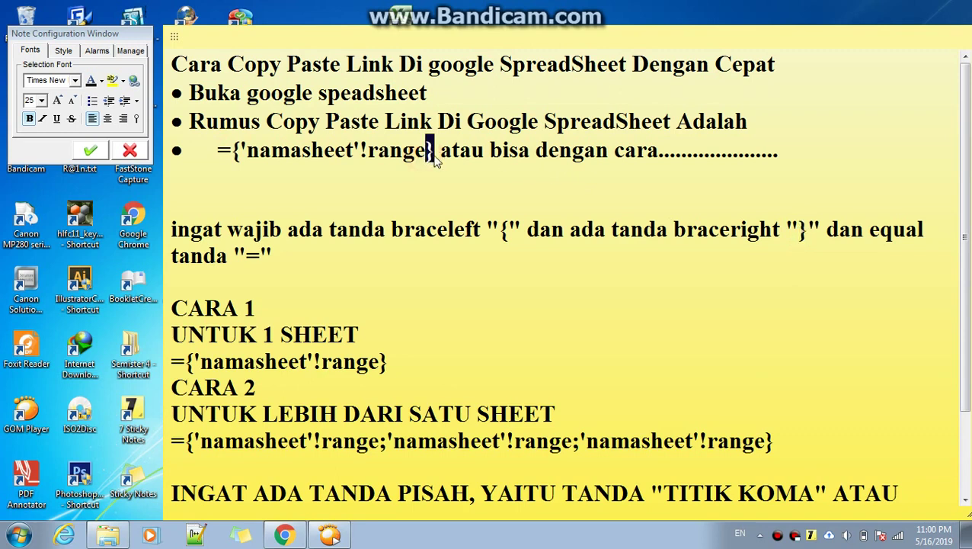
{"action": "left_click_drag", "start_coordinate": [244, 257], "coordinate": [260, 257]}
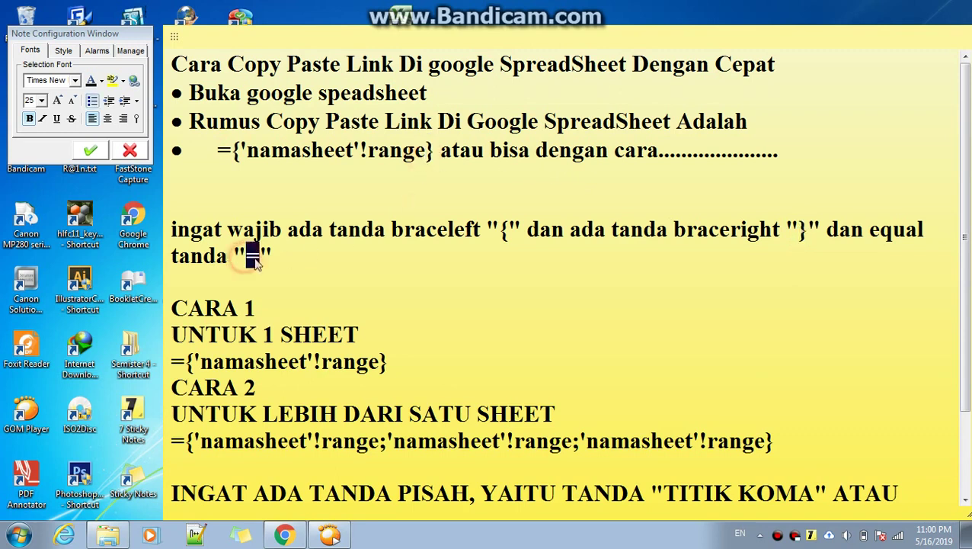
{"action": "left_click_drag", "start_coordinate": [218, 150], "coordinate": [231, 150]}
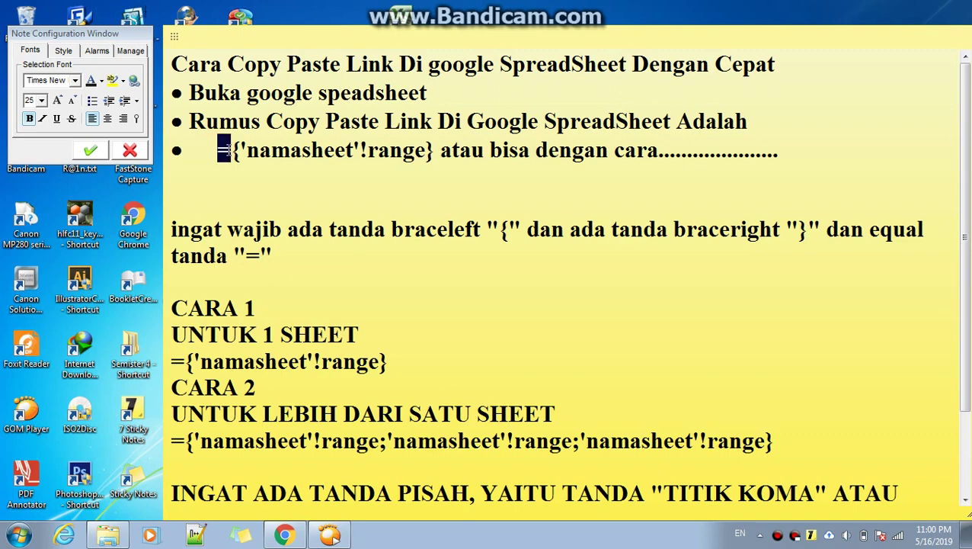
{"action": "left_click", "coordinate": [233, 156]}
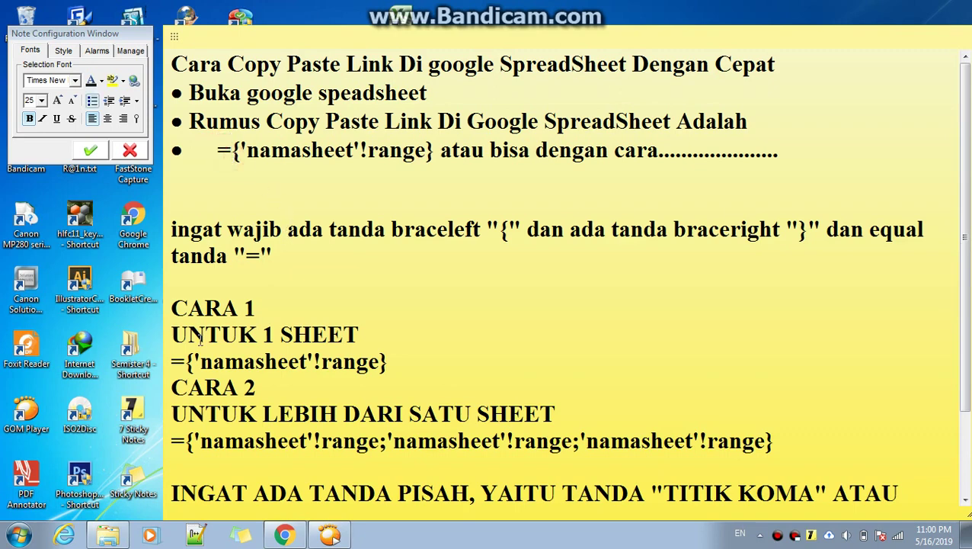
{"action": "left_click_drag", "start_coordinate": [176, 308], "coordinate": [417, 357]}
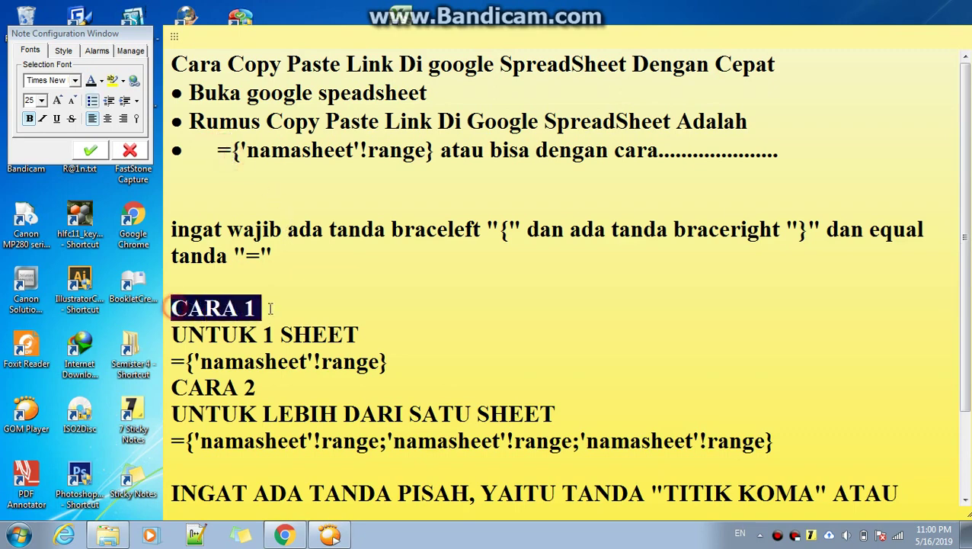
{"action": "left_click", "coordinate": [418, 358]}
{"action": "left_click_drag", "start_coordinate": [412, 360], "coordinate": [172, 308]}
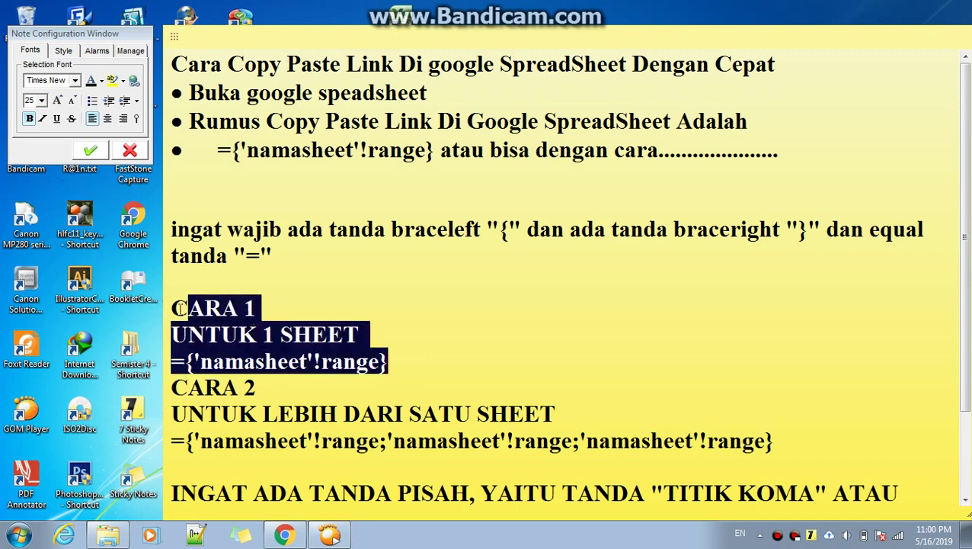
{"action": "left_click", "coordinate": [420, 363]}
{"action": "left_click_drag", "start_coordinate": [410, 360], "coordinate": [198, 363]}
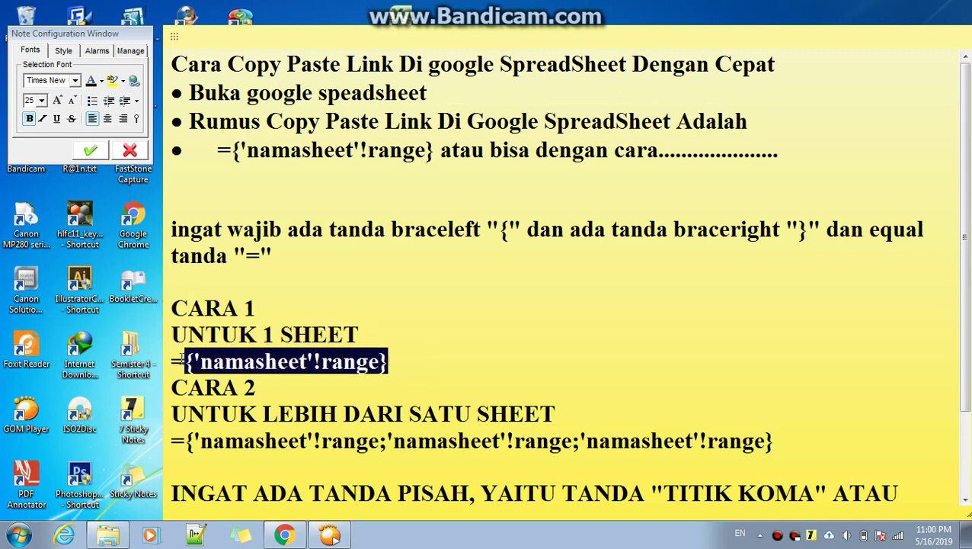
{"action": "left_click", "coordinate": [389, 363]}
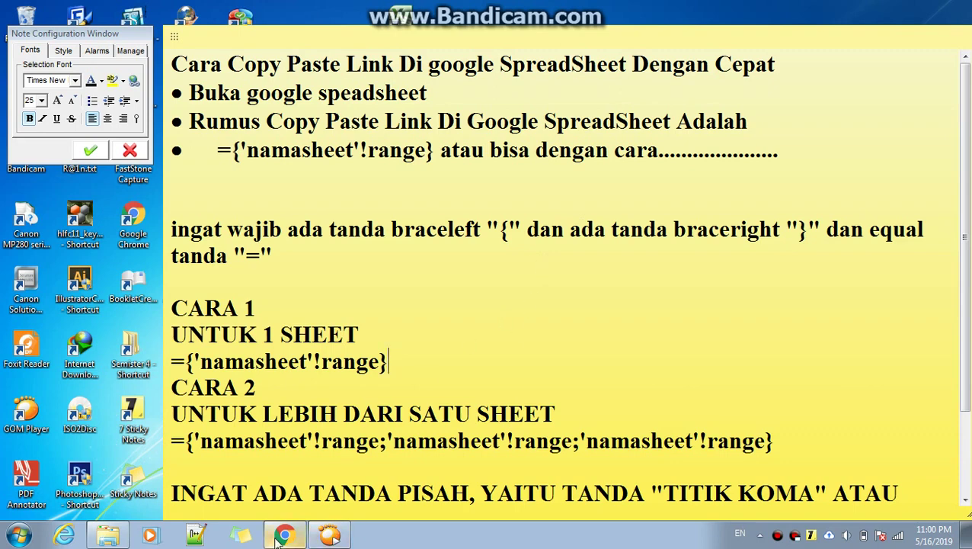
Step: Append 'ATAU DENGAN CARA.......' to the CARA 1 line and delete the 'atau bisa dengan cara....' remark
{"action": "type", "text": "ATAU DENGAN CARA......."}
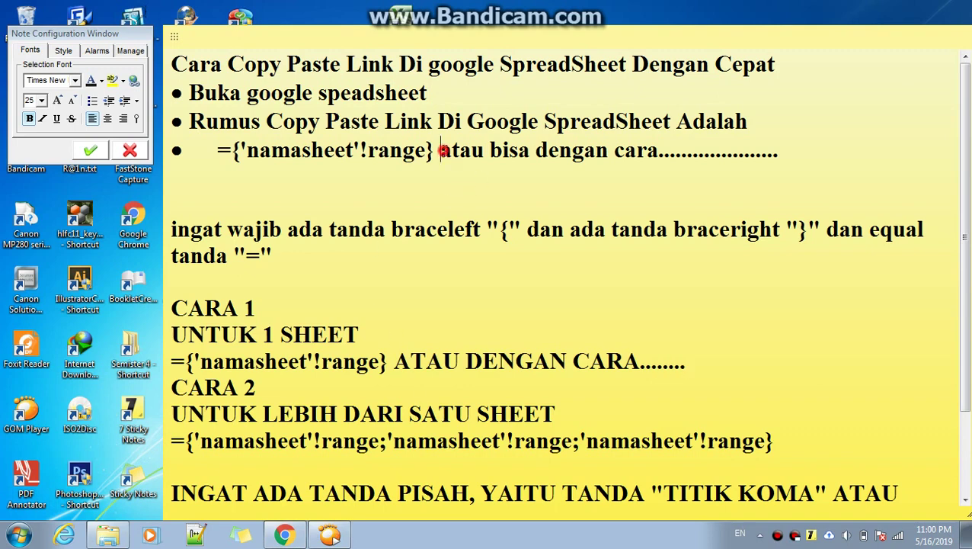
{"action": "left_click_drag", "start_coordinate": [442, 150], "coordinate": [789, 146]}
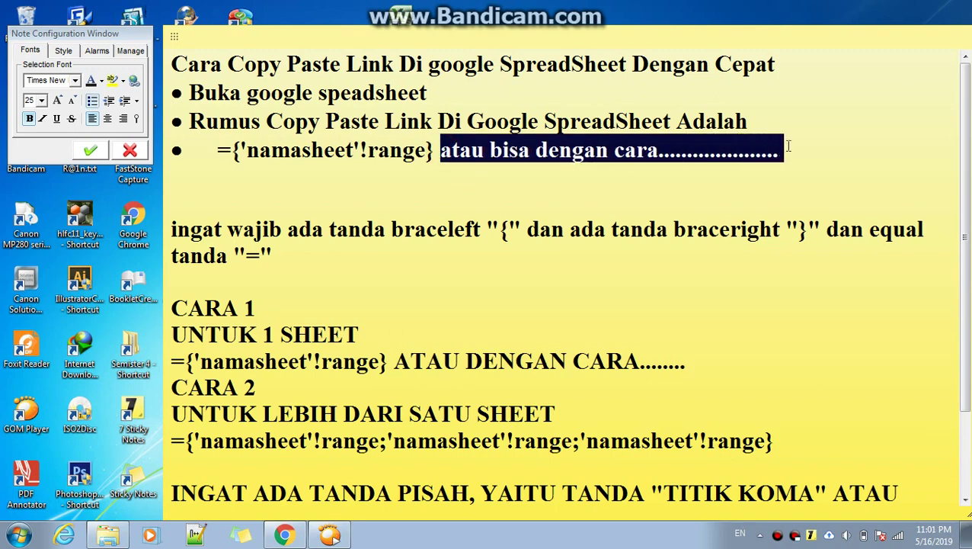
{"action": "key", "text": "Delete"}
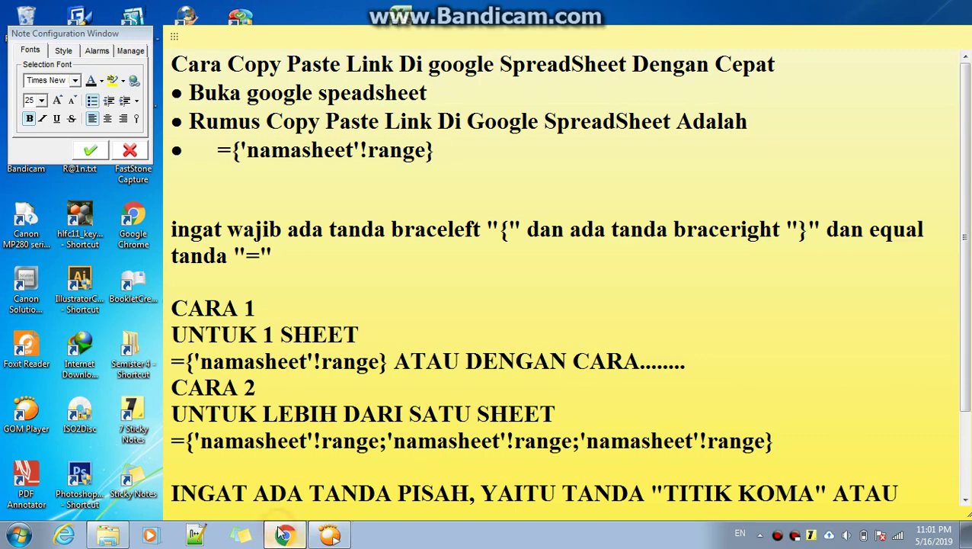
{"action": "left_click", "coordinate": [284, 535]}
{"action": "left_click", "coordinate": [94, 172]}
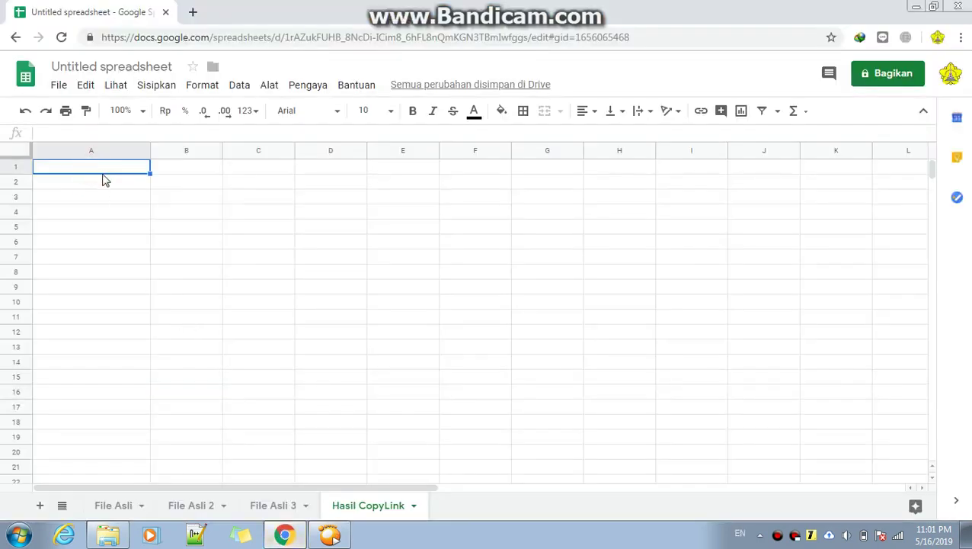
Step: Enter ='File Asli'!A1:B3 in Hasil CopyLink cell A1, which returns #VALUE!
{"action": "type", "text": "="}
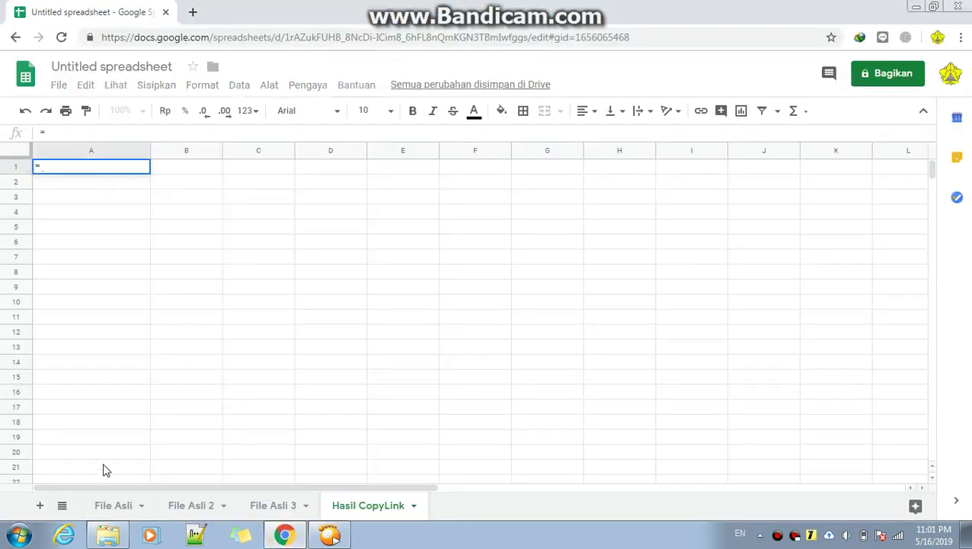
{"action": "left_click", "coordinate": [104, 511]}
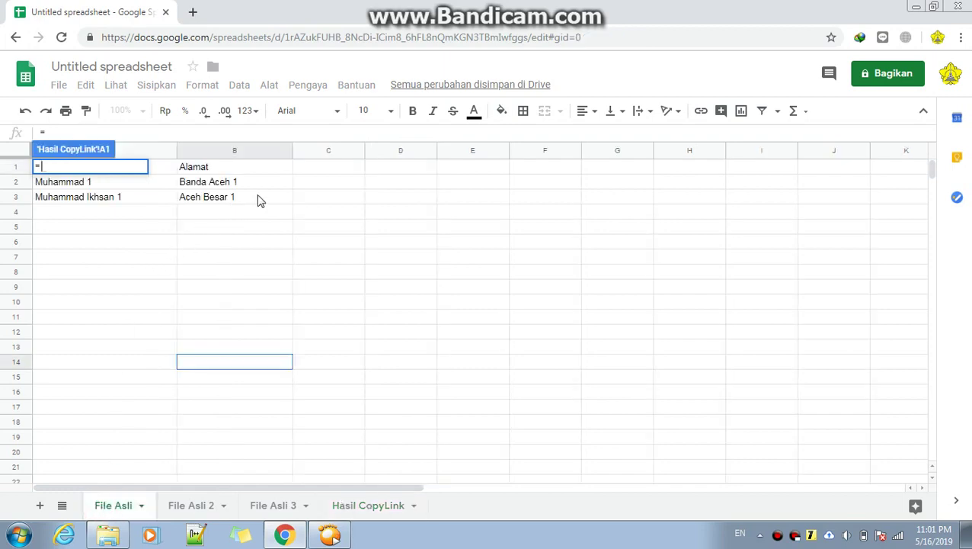
{"action": "left_click_drag", "start_coordinate": [274, 201], "coordinate": [82, 166]}
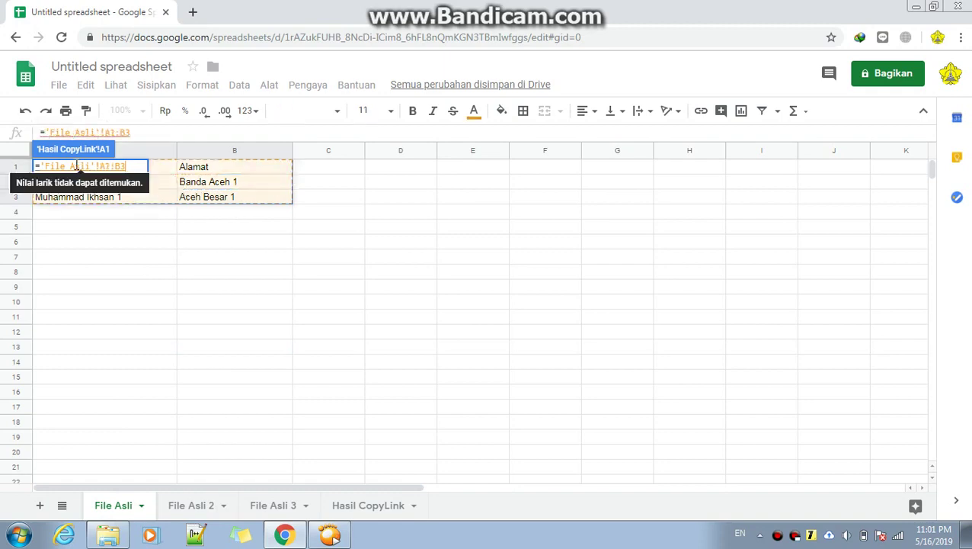
{"action": "left_click", "coordinate": [127, 132]}
{"action": "left_click", "coordinate": [151, 131]}
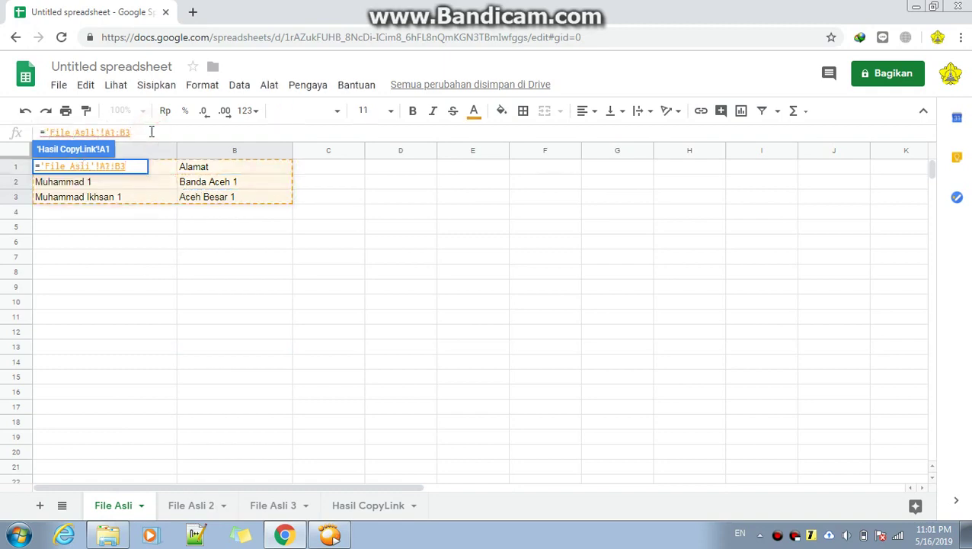
{"action": "key", "text": "Return"}
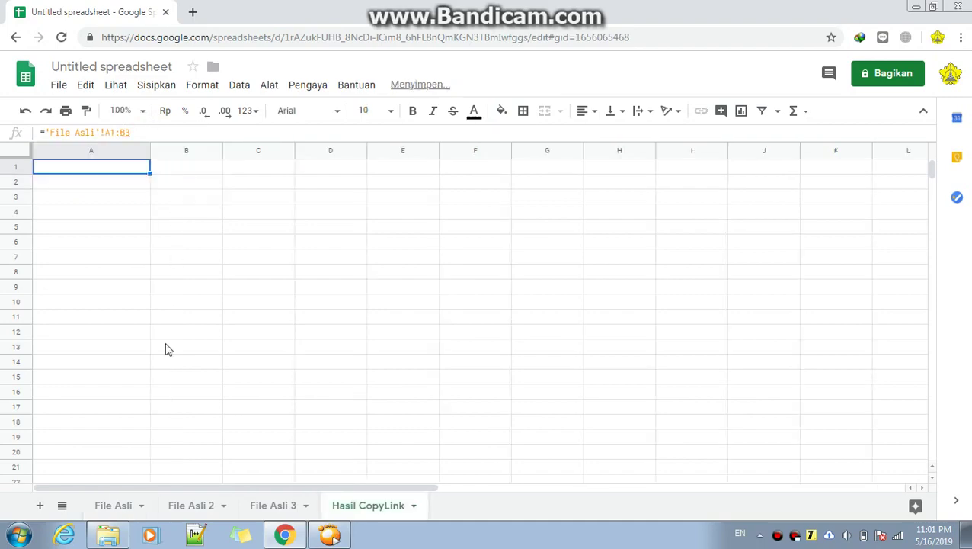
{"action": "left_click", "coordinate": [144, 132]}
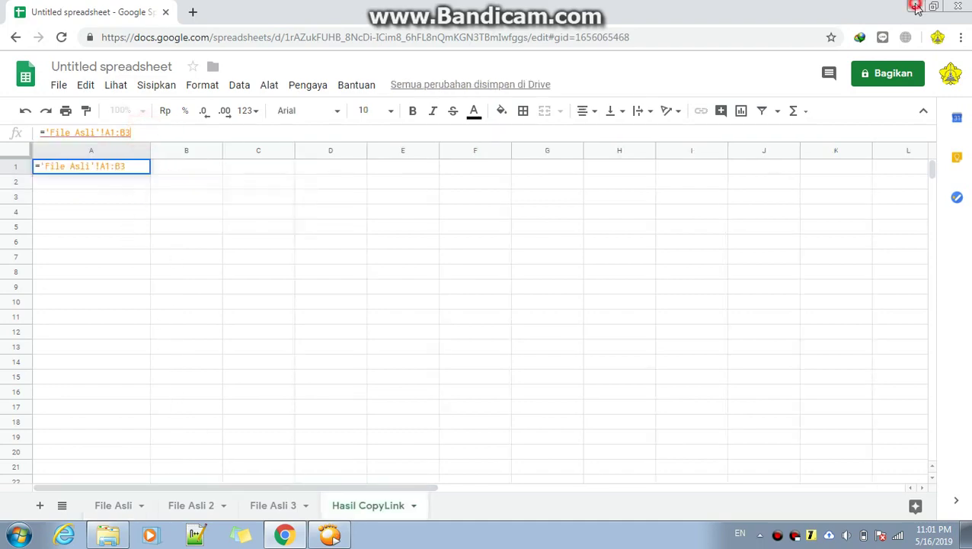
Step: Check the curly braces around the range in the sticky note's reminder
{"action": "left_click", "coordinate": [912, 6]}
{"action": "double_click", "coordinate": [500, 233]}
{"action": "double_click", "coordinate": [800, 230]}
{"action": "key", "text": "ctrl+c"}
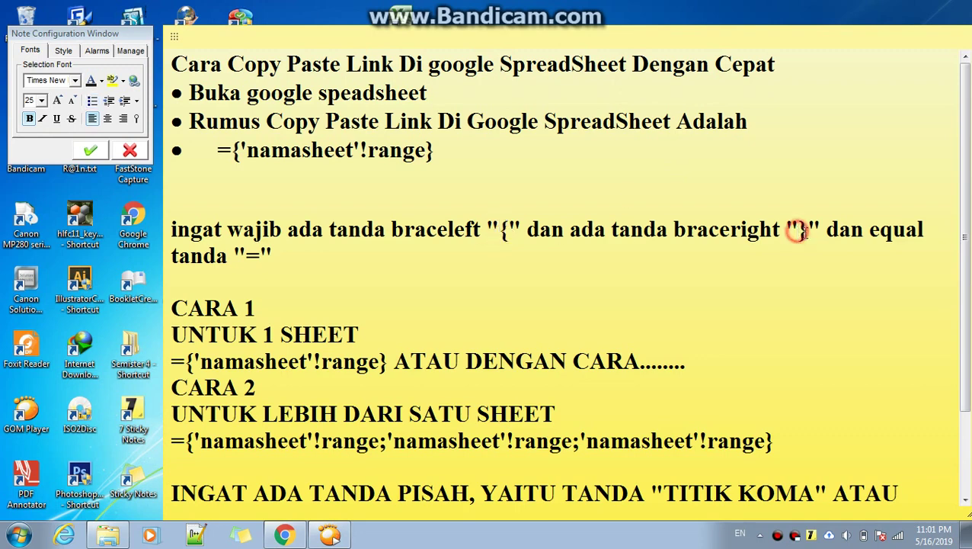
{"action": "left_click", "coordinate": [284, 534]}
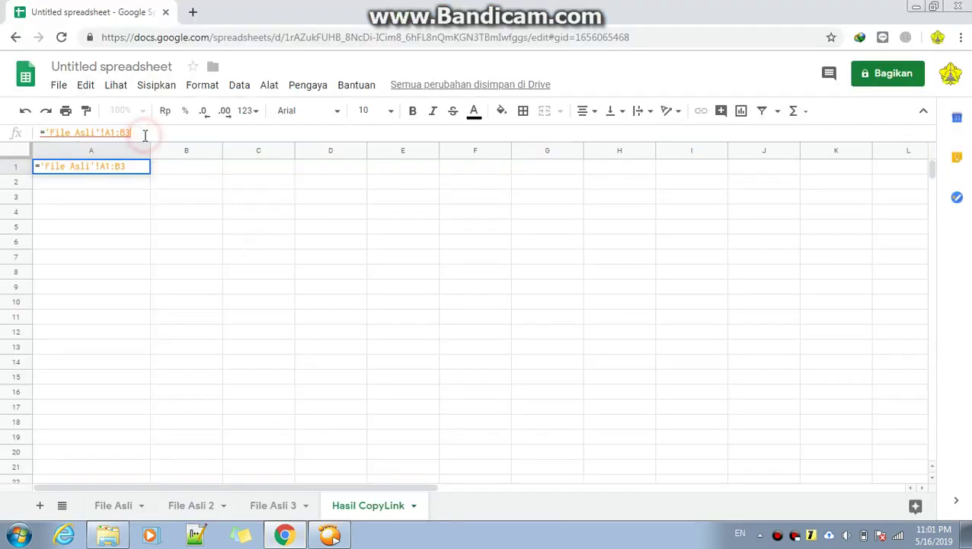
Step: Change the A1 formula to ={'File Asli'!A1:B3} so the File Asli rows appear
{"action": "key", "text": "ctrl+v"}
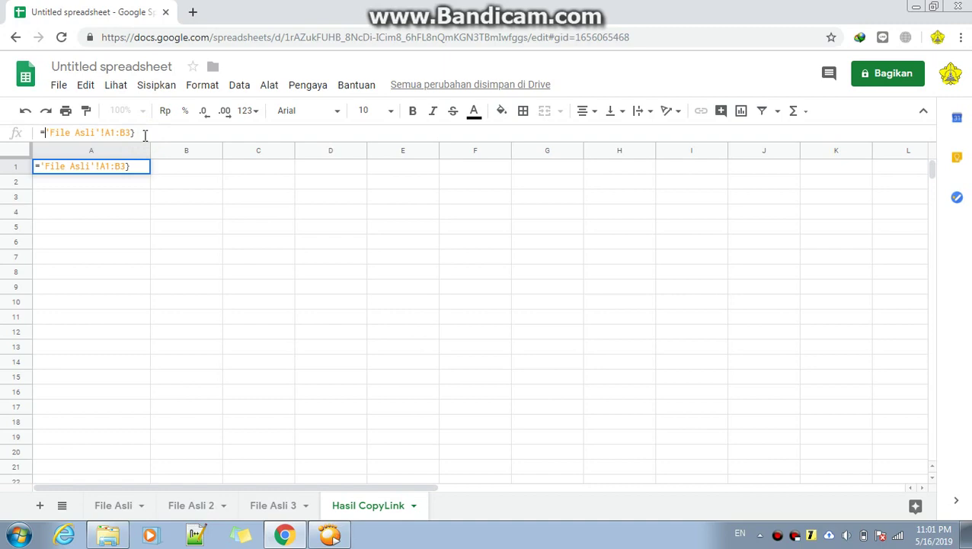
{"action": "type", "text": "{"}
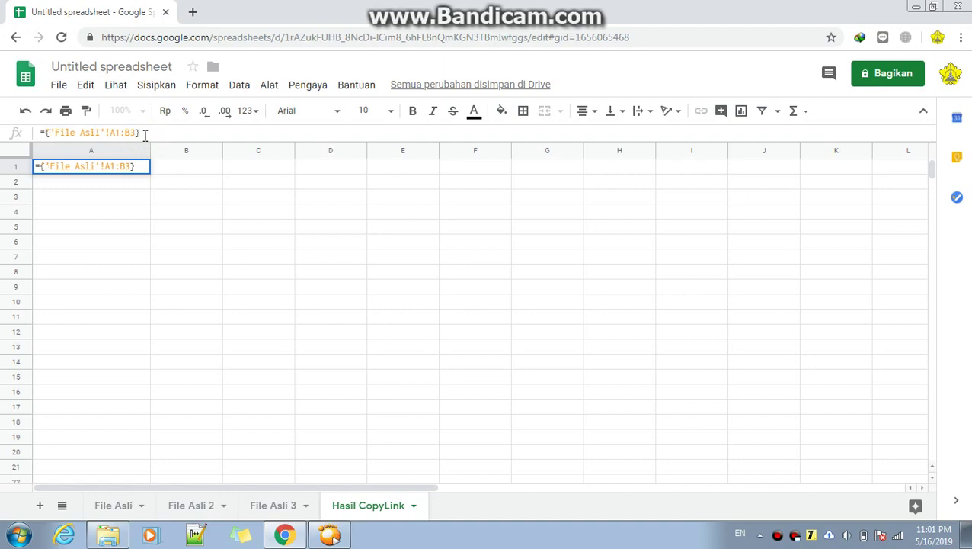
{"action": "key", "text": "Return"}
{"action": "left_click", "coordinate": [128, 285]}
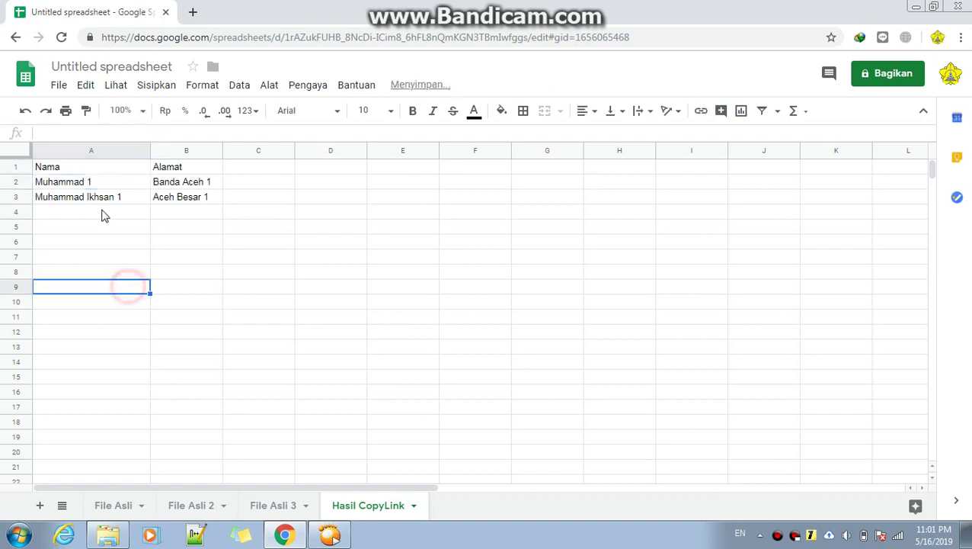
{"action": "left_click", "coordinate": [102, 169]}
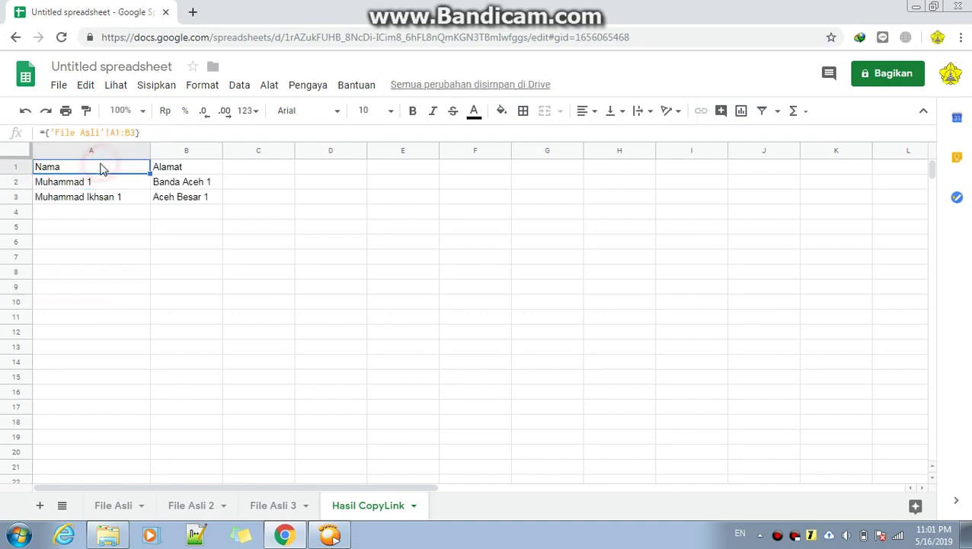
Step: On File Asli, start typing a new name into cell A4
{"action": "left_click", "coordinate": [112, 509]}
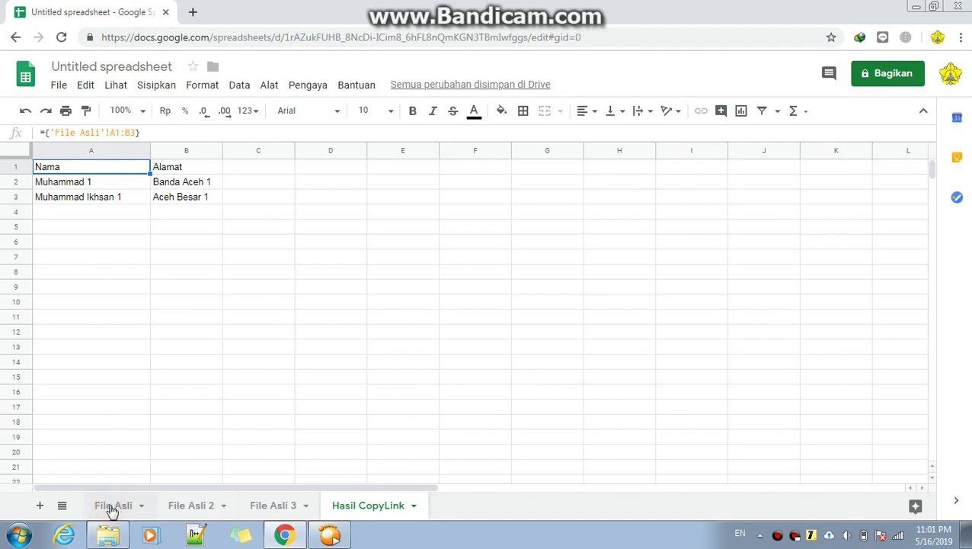
{"action": "left_click", "coordinate": [167, 218]}
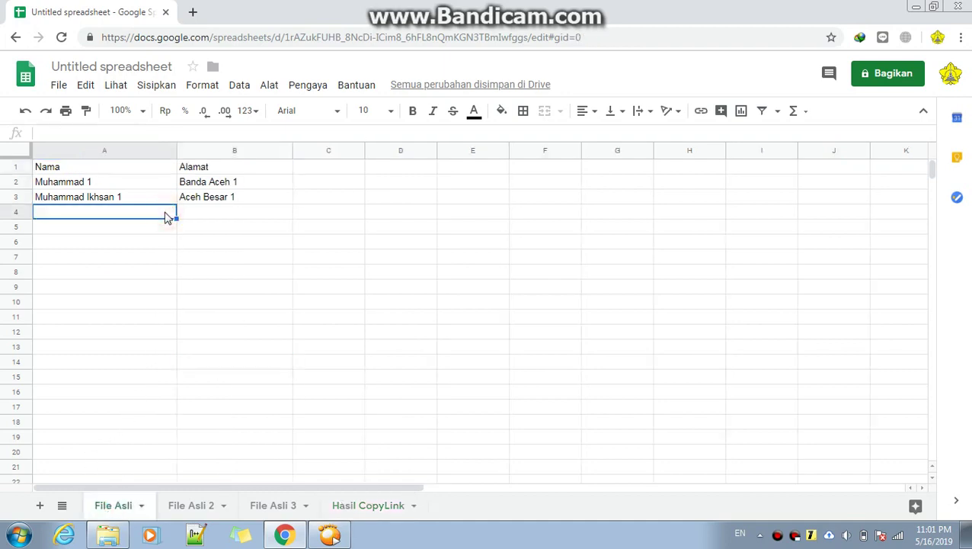
{"action": "type", "text": "nA"}
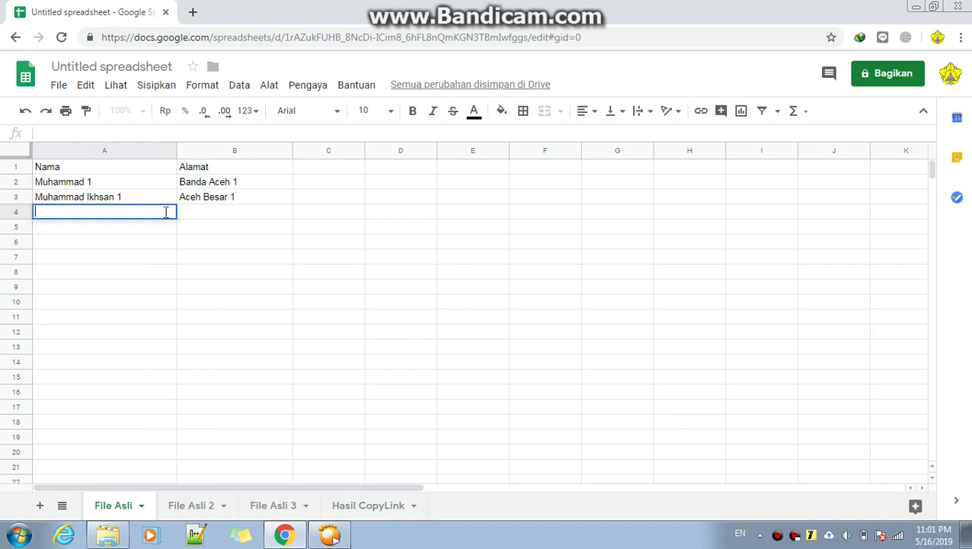
{"action": "type", "text": "nAZAR"}
{"action": "type", "text": "Nazar"}
Step: Complete File Asli's fourth row with an address in cell B4
{"action": "left_click", "coordinate": [219, 207]}
{"action": "double_click", "coordinate": [219, 204]}
{"action": "type", "text": "rukoh"}
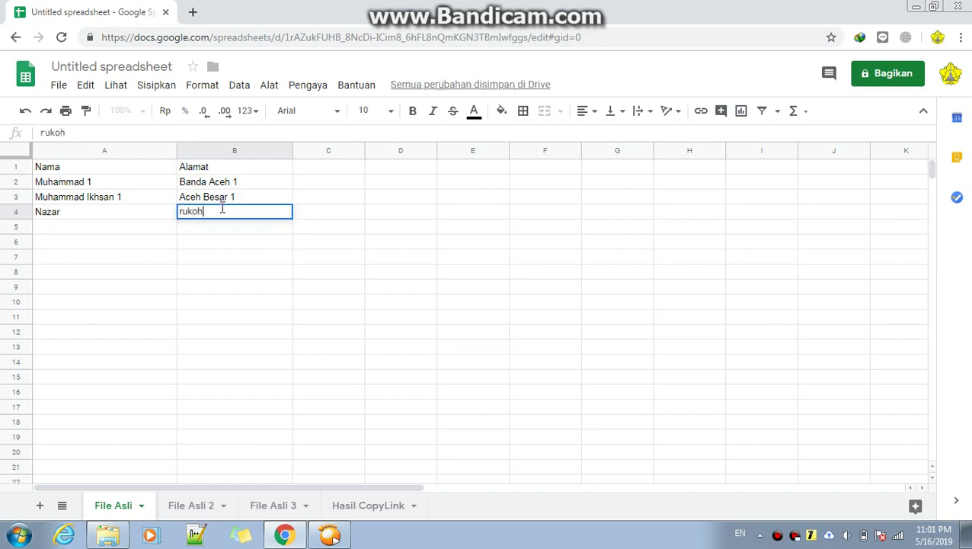
{"action": "key", "text": "Return"}
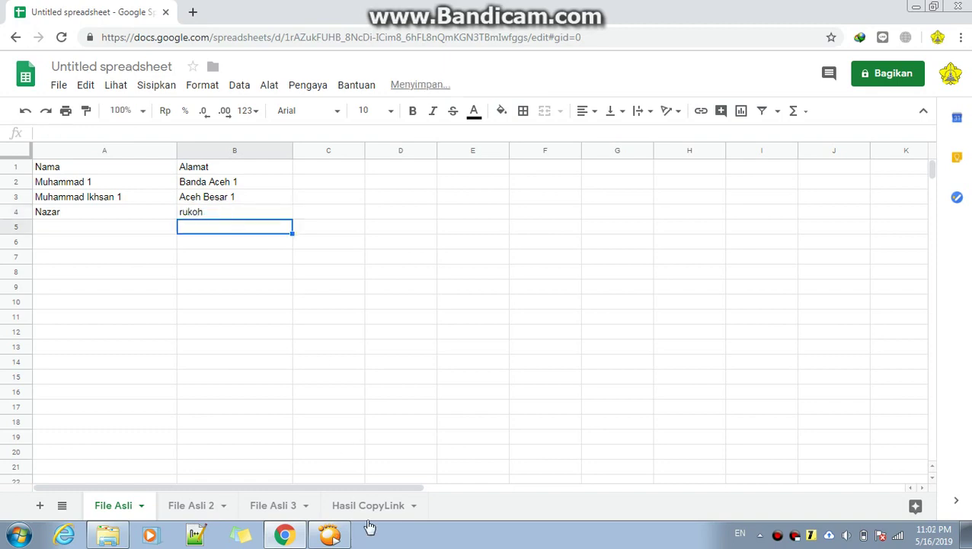
Step: Confirm Hasil CopyLink's A1 formula does not pick up the new fourth row
{"action": "left_click", "coordinate": [368, 509]}
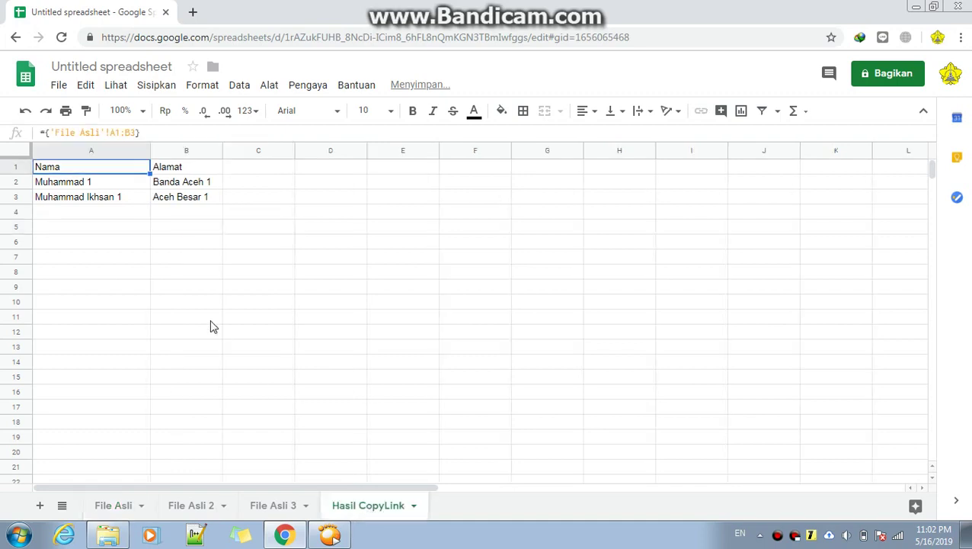
{"action": "left_click", "coordinate": [147, 131]}
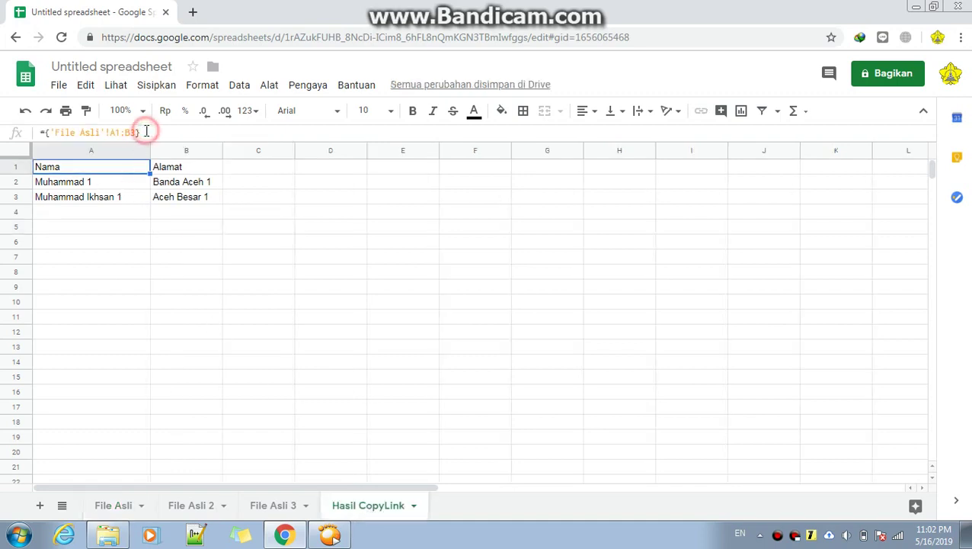
{"action": "left_click", "coordinate": [126, 229]}
{"action": "left_click", "coordinate": [913, 8]}
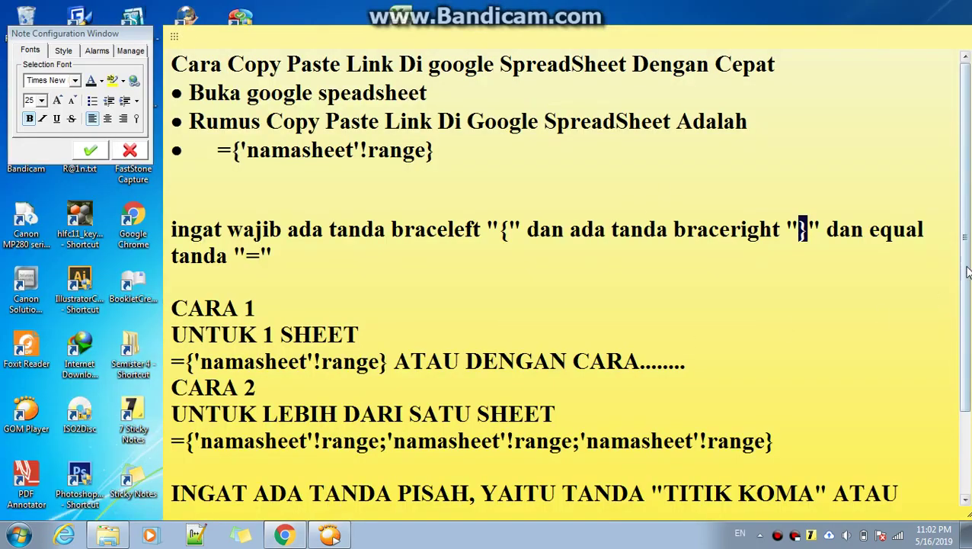
Step: Add the line 'tidak masuk otomatis, maka........' below the CARA 1 formula in the sticky note
{"action": "left_click_drag", "start_coordinate": [963, 260], "coordinate": [963, 343]}
{"action": "left_click", "coordinate": [694, 259]}
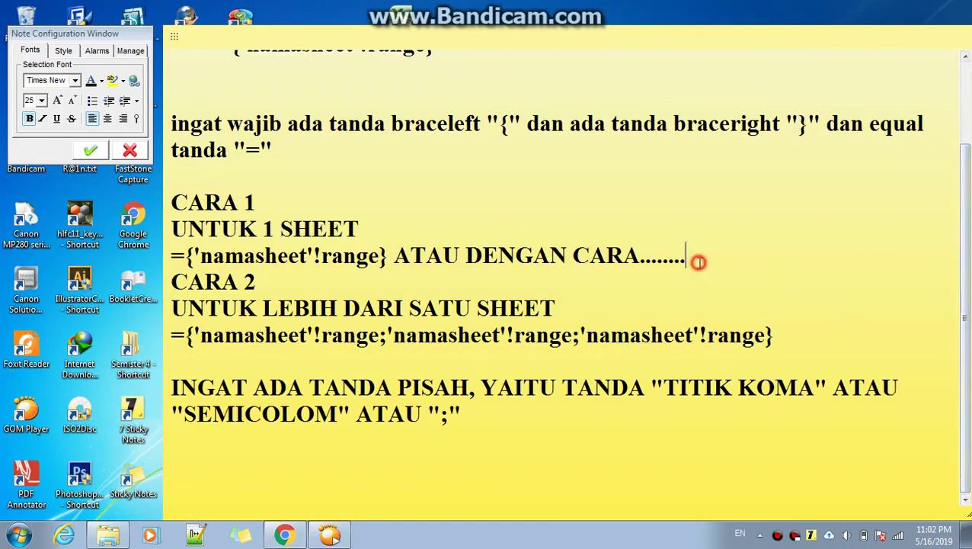
{"action": "key", "text": "Return"}
{"action": "type", "text": "tidak masuk "}
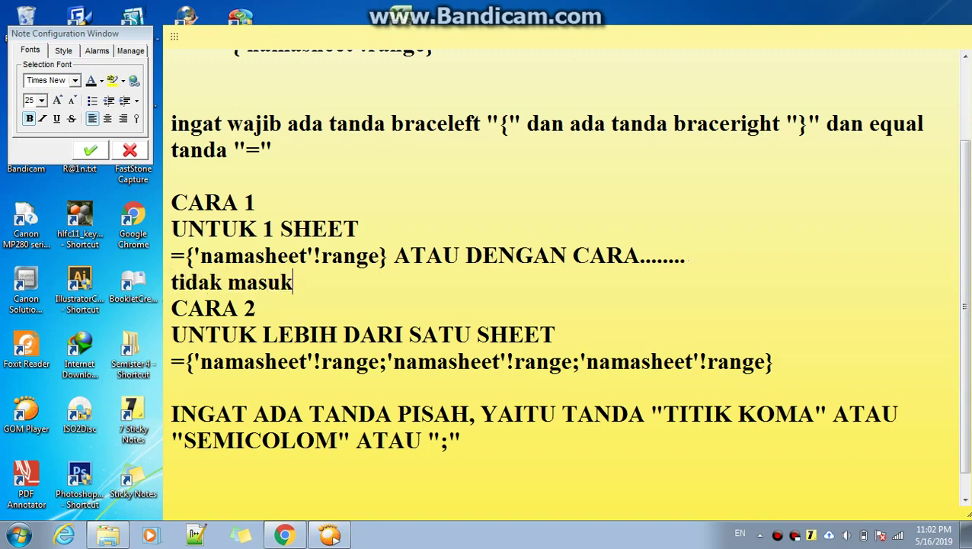
{"action": "type", "text": "otomatis, "}
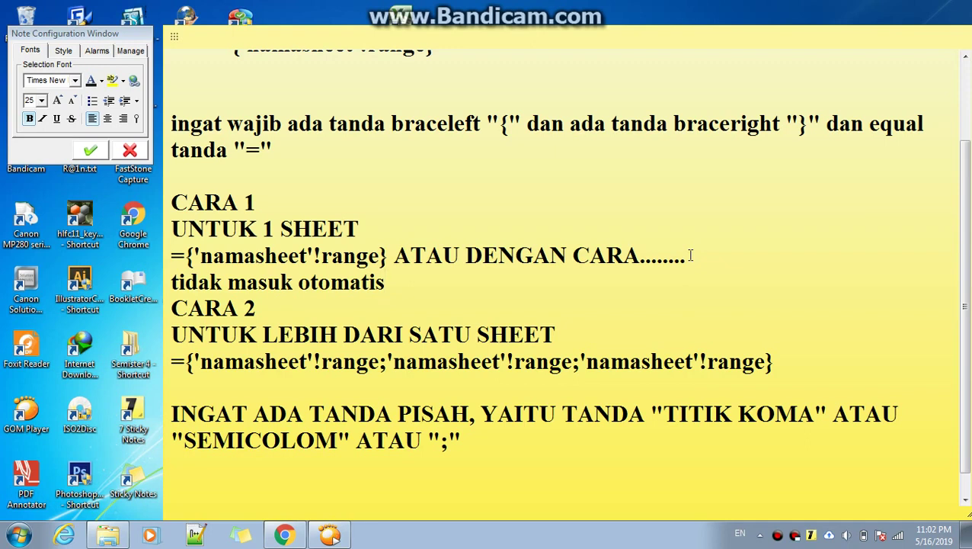
{"action": "type", "text": "maka"}
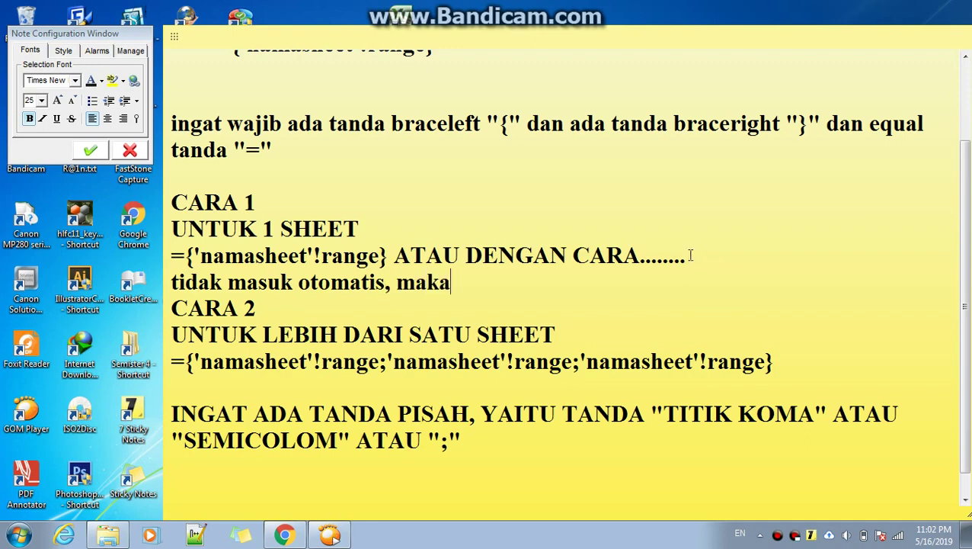
{"action": "type", "text": "........"}
{"action": "left_click", "coordinate": [284, 535]}
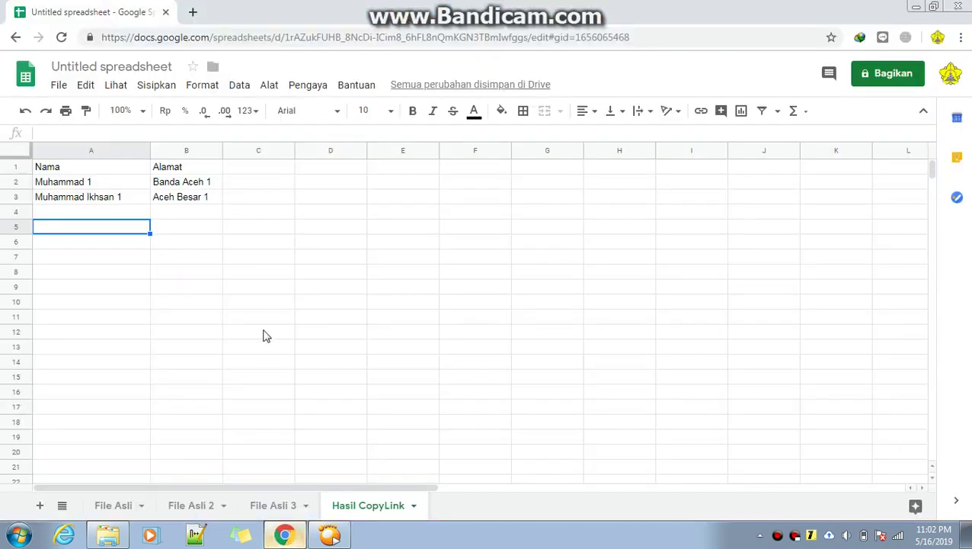
Step: Inspect the mirrored cells and A1's array formula on Hasil CopyLink
{"action": "left_click", "coordinate": [98, 194]}
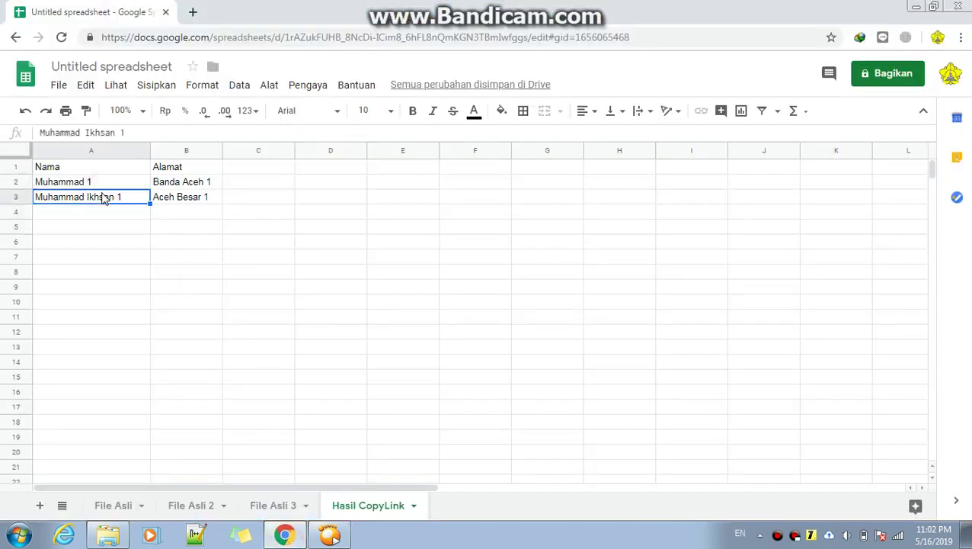
{"action": "left_click", "coordinate": [175, 198]}
{"action": "left_click", "coordinate": [106, 181]}
{"action": "left_click", "coordinate": [89, 169]}
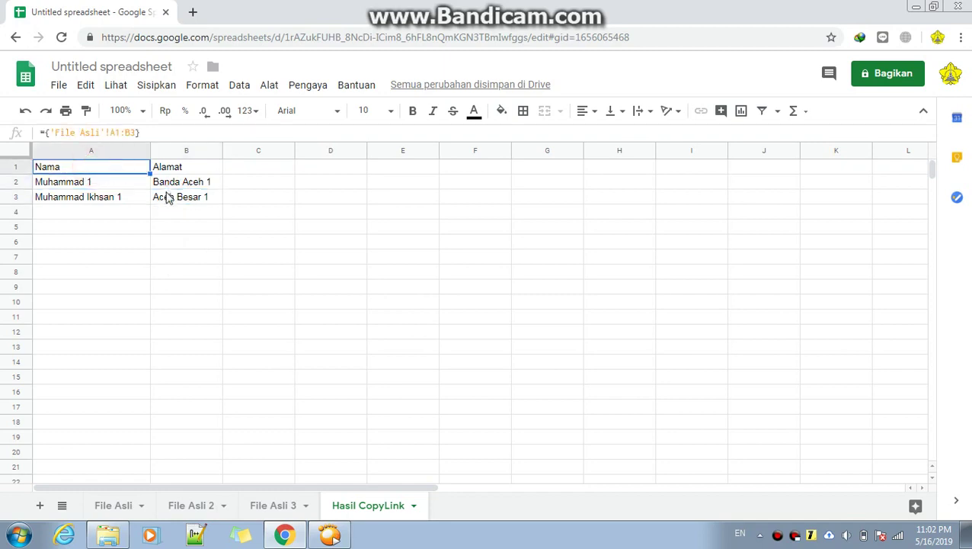
Step: Review File Asli's data block, including the newly added fourth row
{"action": "left_click", "coordinate": [106, 506]}
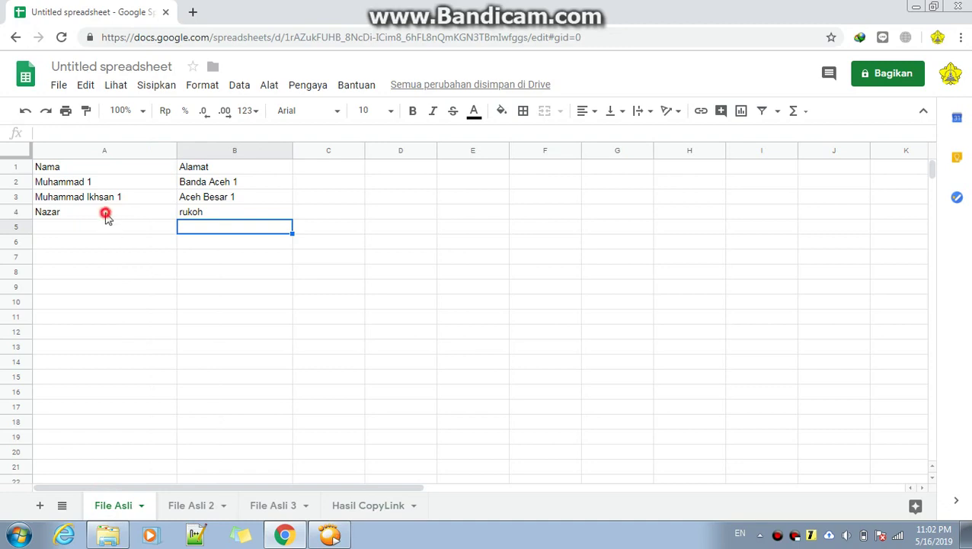
{"action": "left_click_drag", "start_coordinate": [107, 217], "coordinate": [206, 219]}
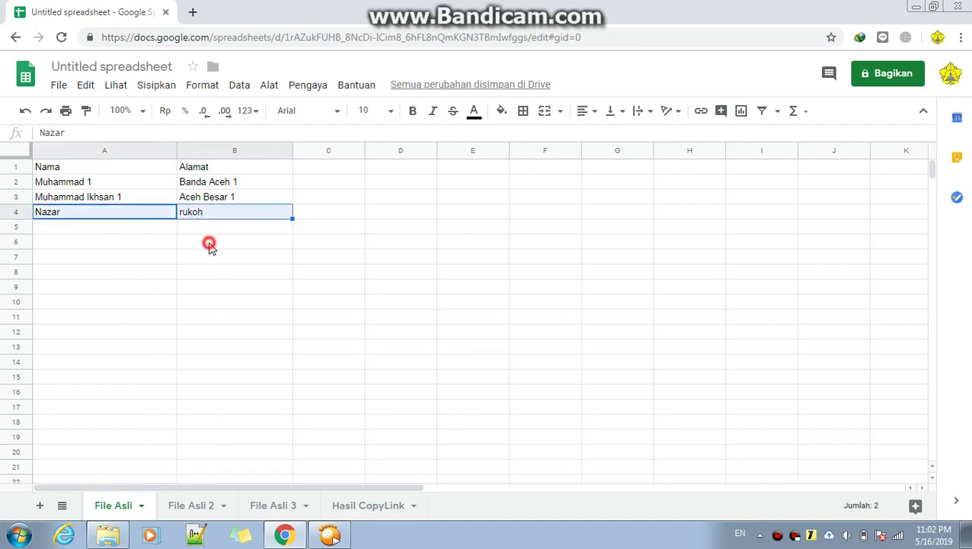
{"action": "left_click", "coordinate": [208, 242]}
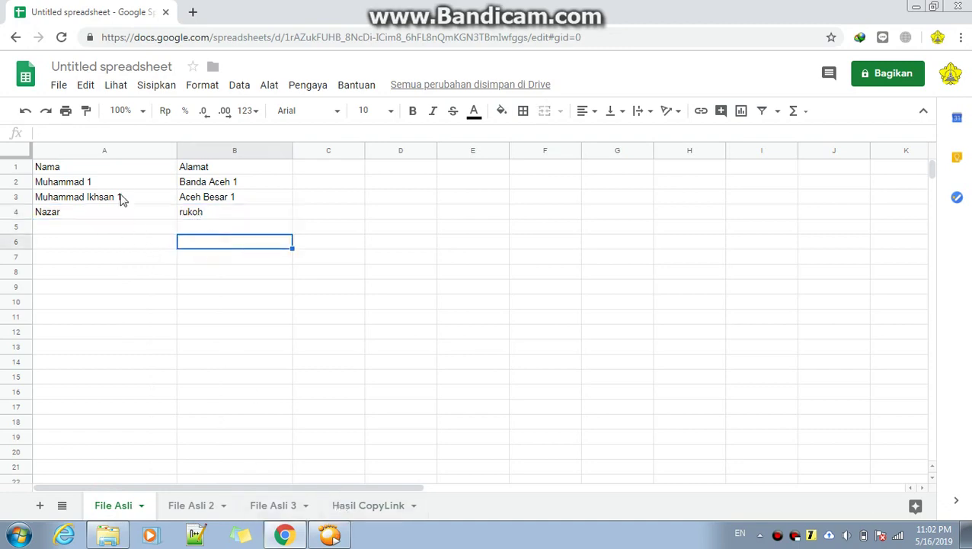
{"action": "mouse_move", "coordinate": [111, 167]}
{"action": "left_mouse_down"}
{"action": "mouse_move", "coordinate": [235, 272]}
{"action": "mouse_move", "coordinate": [243, 364]}
{"action": "left_mouse_up"}
{"action": "left_click", "coordinate": [303, 291]}
Step: Erase the ={'File Asli'!A1:B3} formula from Hasil CopyLink cell A1
{"action": "left_click", "coordinate": [363, 507]}
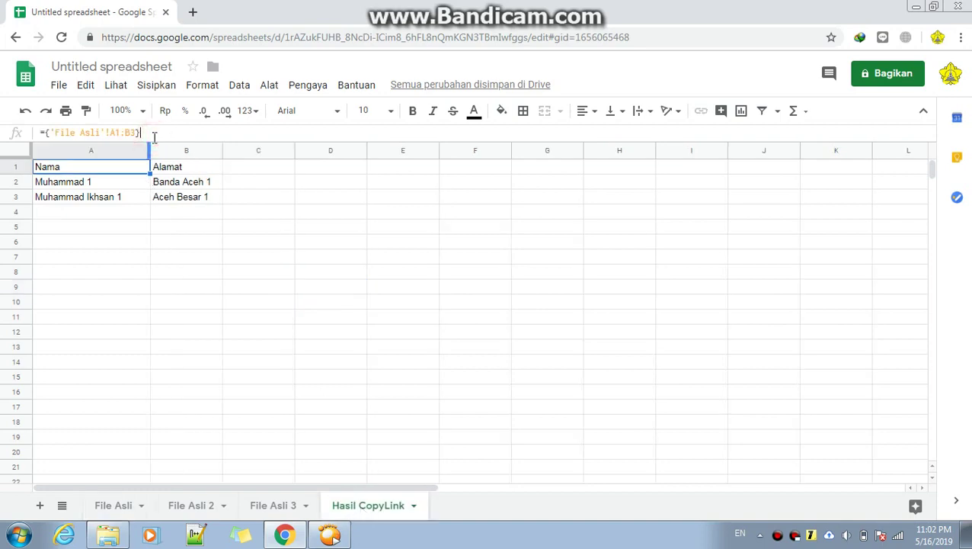
{"action": "key", "text": "BackSpace"}
{"action": "key", "text": "BackSpace"}
{"action": "key", "text": "BackSpace"}
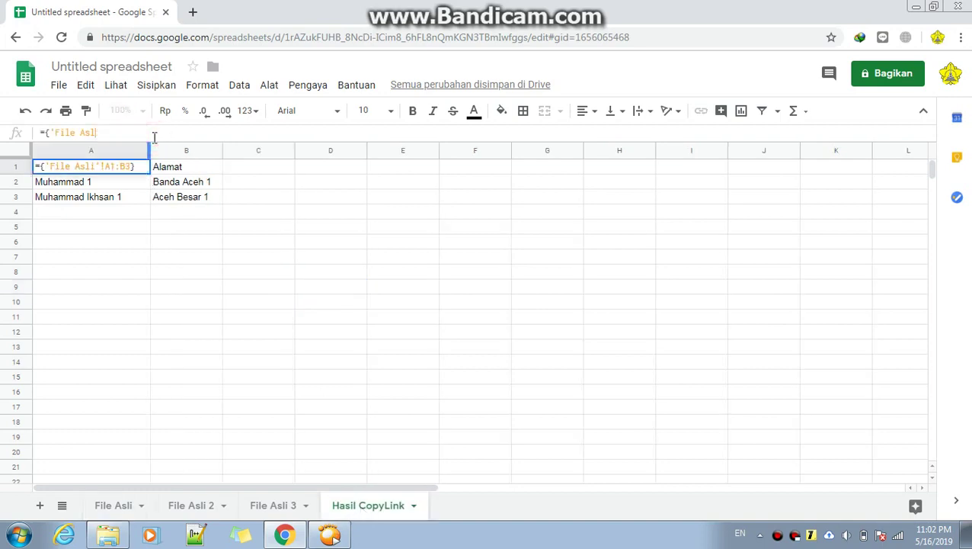
{"action": "key", "text": "BackSpace"}
{"action": "key", "text": "BackSpace"}
{"action": "key", "text": "BackSpace"}
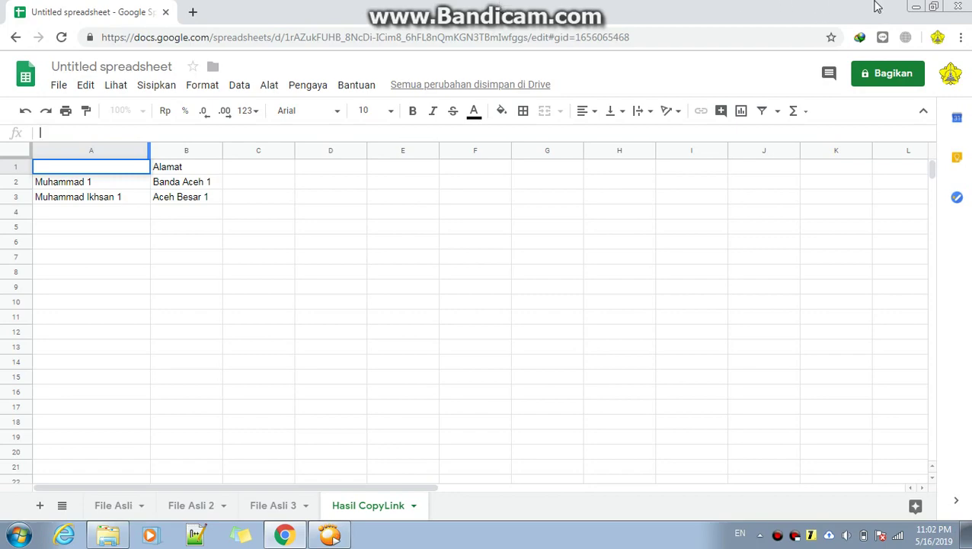
{"action": "left_click", "coordinate": [916, 6]}
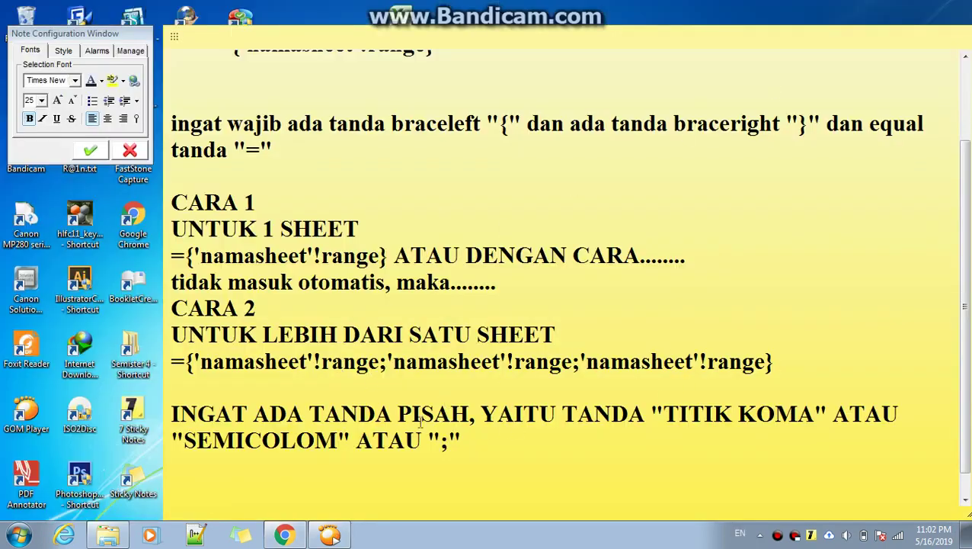
Step: Continue the maka line with 'range harus diperbesar, sampai pada cell kosong sekalipun contoh........'
{"action": "left_click", "coordinate": [514, 285]}
{"action": "type", "text": "range "}
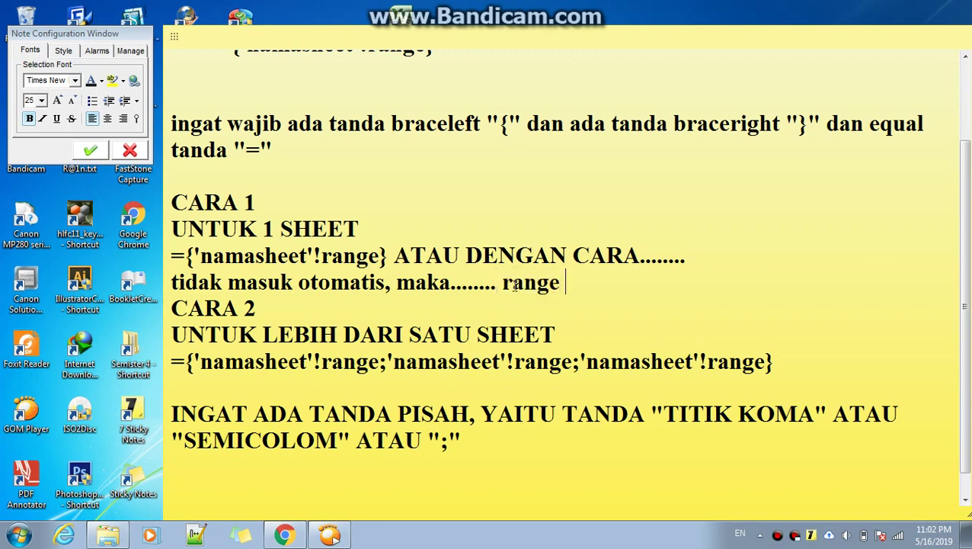
{"action": "type", "text": "harus"}
{"action": "type", "text": "iperbesar, "}
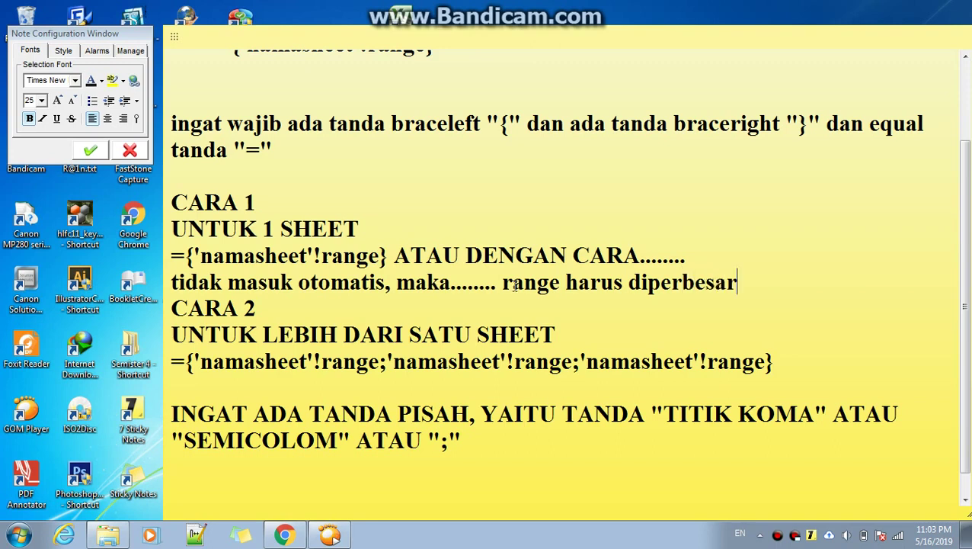
{"action": "type", "text": "sampa"}
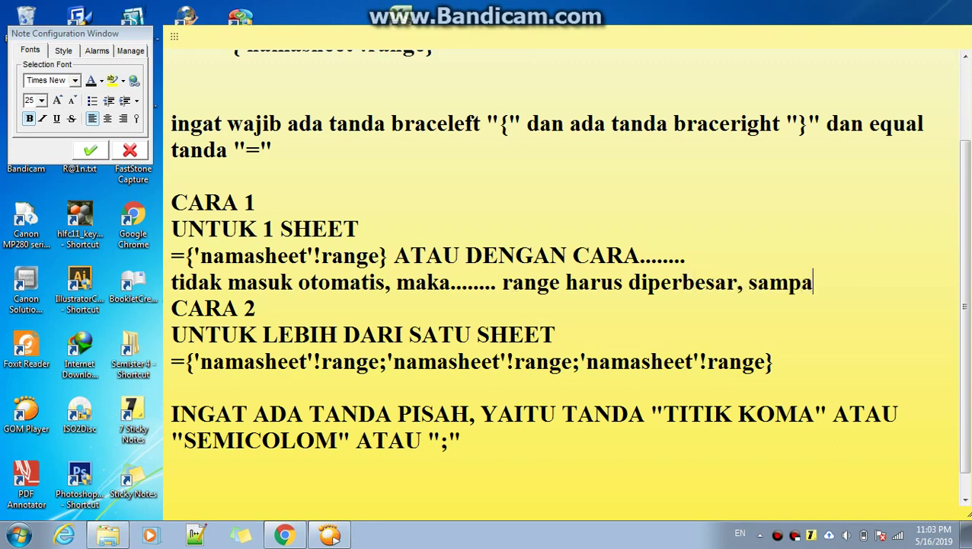
{"action": "type", "text": "i pada "}
{"action": "type", "text": "ba"}
{"action": "type", "text": "ris"}
{"action": "key", "text": "BackSpace"}
{"action": "key", "text": "BackSpace"}
{"action": "key", "text": "BackSpace"}
{"action": "key", "text": "BackSpace"}
{"action": "key", "text": "BackSpace"}
{"action": "type", "text": "co"}
{"action": "key", "text": "BackSpace"}
{"action": "key", "text": "BackSpace"}
{"action": "type", "text": "cell kosong sekalipun contoh"}
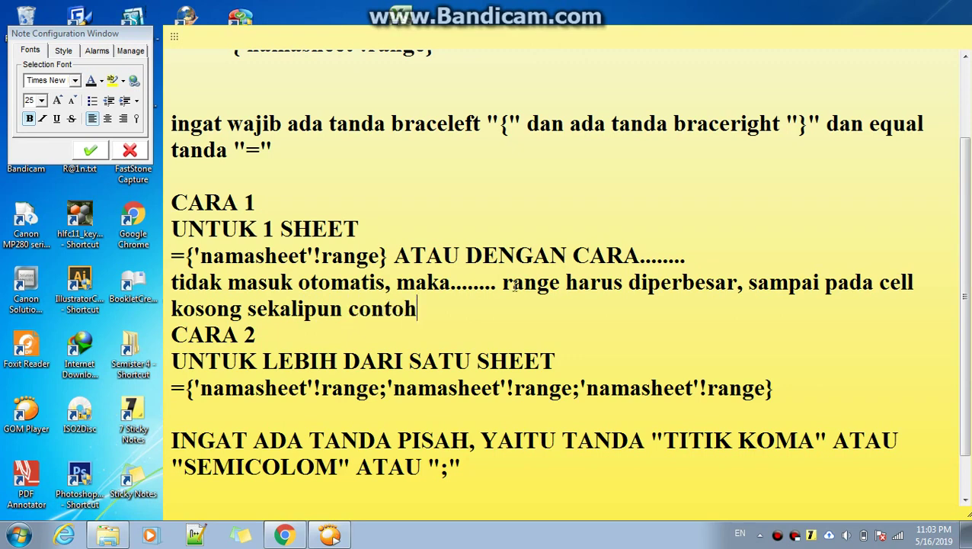
{"action": "type", "text": "........"}
{"action": "left_click", "coordinate": [284, 534]}
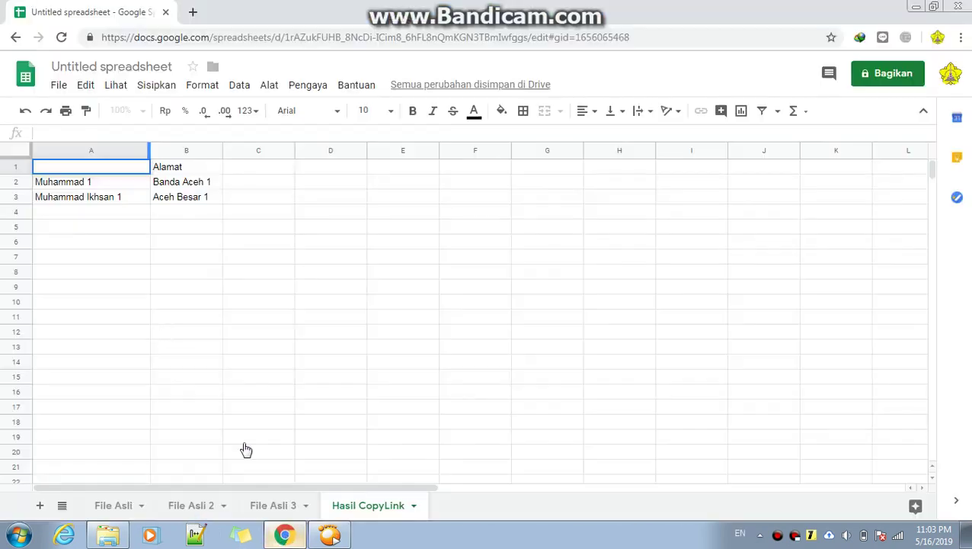
Step: Enter ={'File Asli'!A1:B14} in Hasil CopyLink cell A1, referencing File Asli rows 1 to 14
{"action": "left_click", "coordinate": [114, 226]}
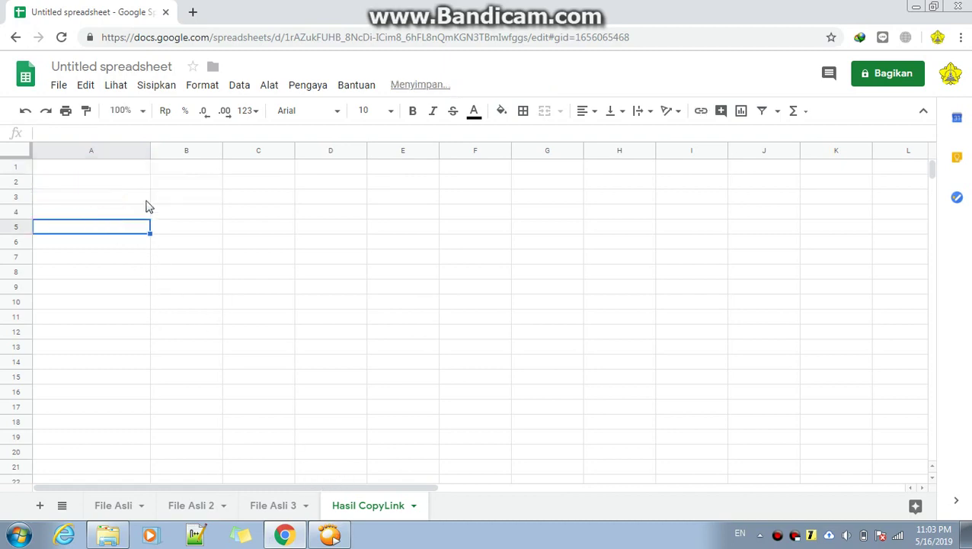
{"action": "left_click", "coordinate": [107, 168]}
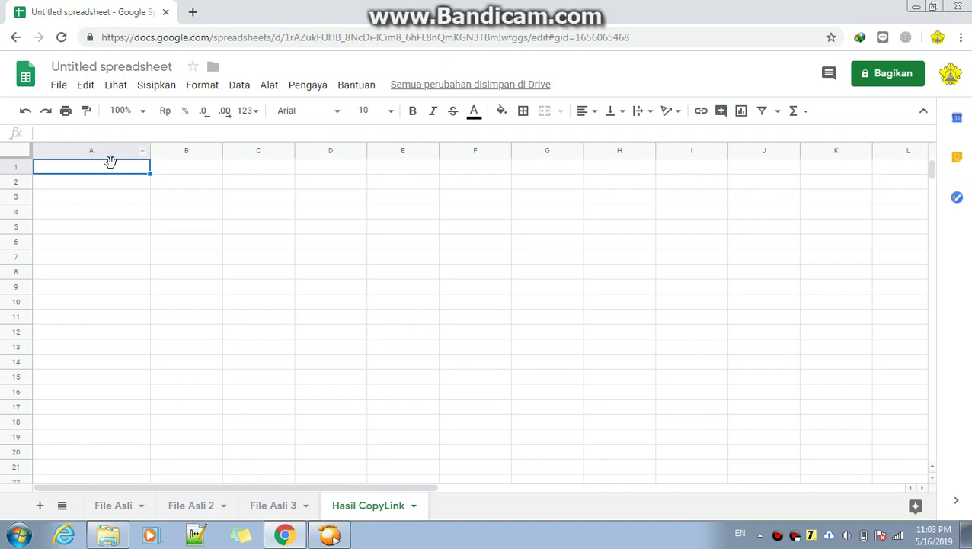
{"action": "type", "text": "={"}
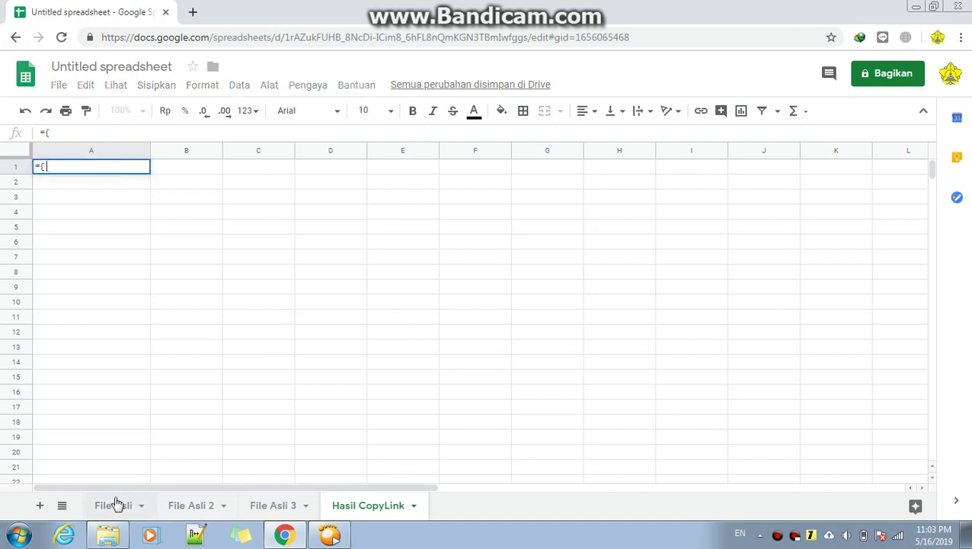
{"action": "left_click", "coordinate": [114, 504]}
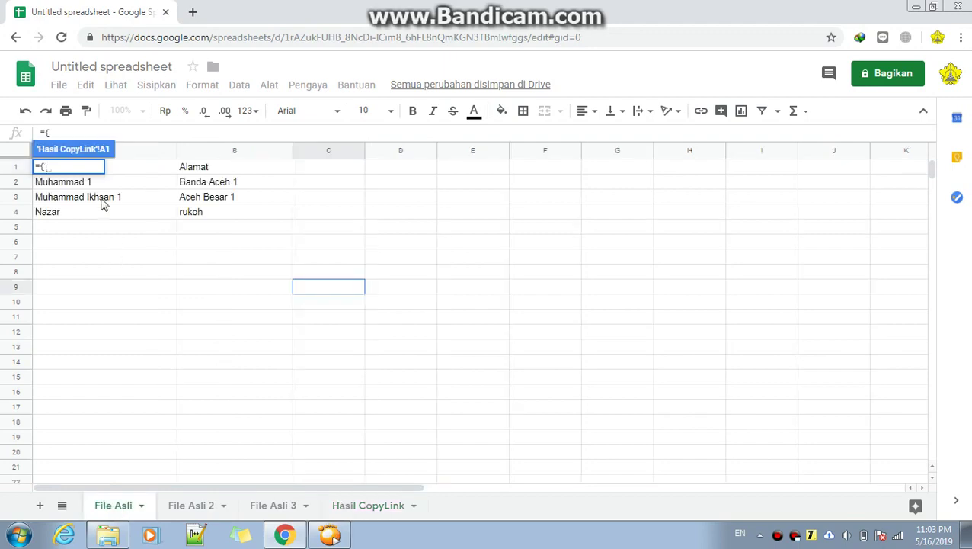
{"action": "mouse_move", "coordinate": [116, 168]}
{"action": "left_mouse_down"}
{"action": "mouse_move", "coordinate": [240, 323]}
{"action": "mouse_move", "coordinate": [240, 367]}
{"action": "left_mouse_up"}
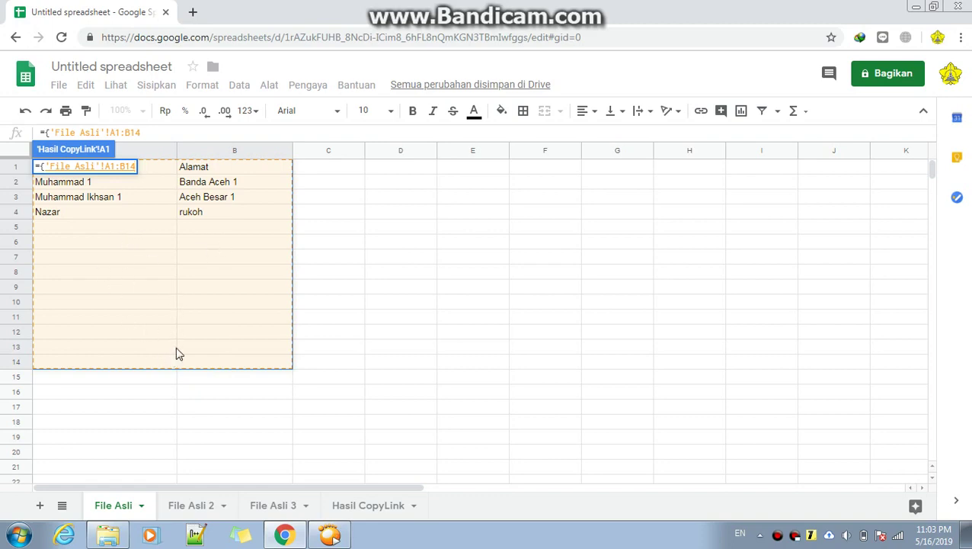
{"action": "left_click", "coordinate": [168, 134]}
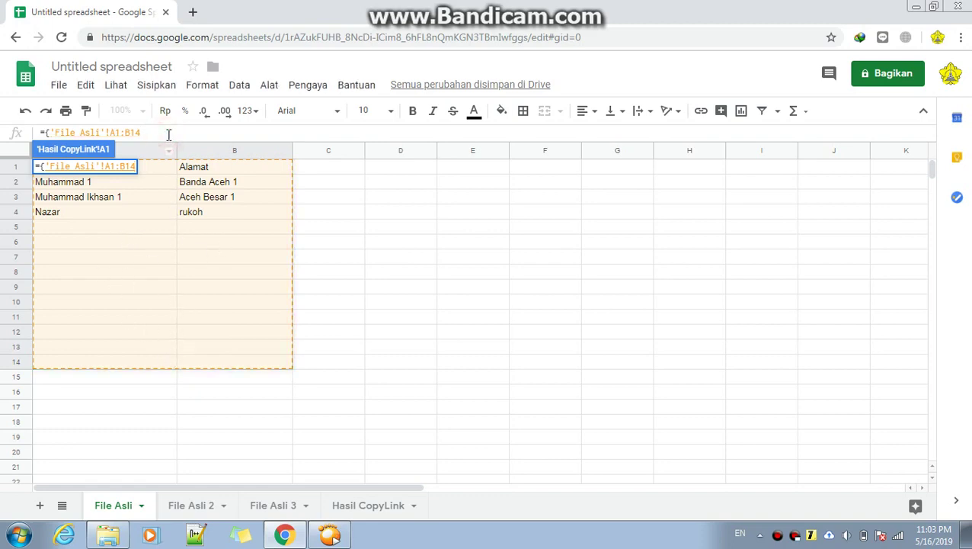
{"action": "type", "text": "}"}
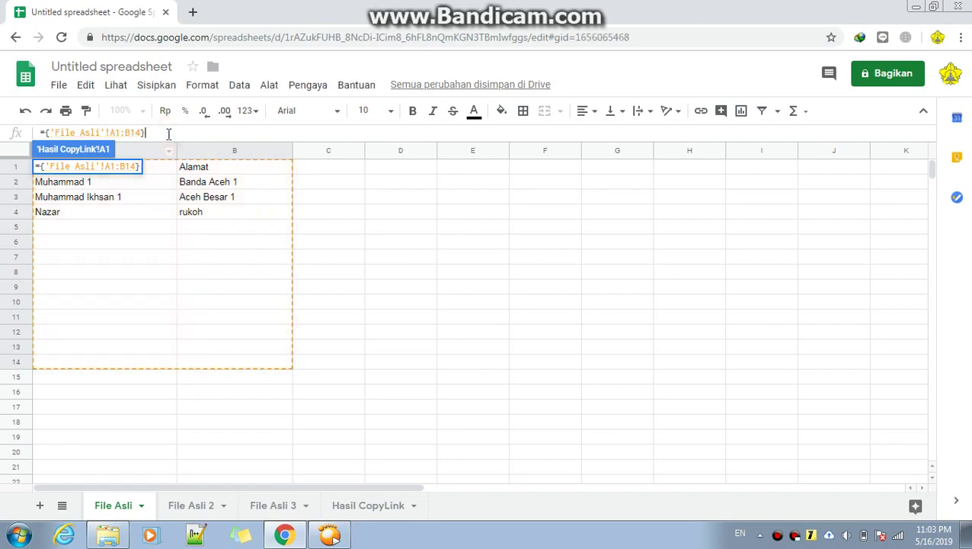
{"action": "key", "text": "Return"}
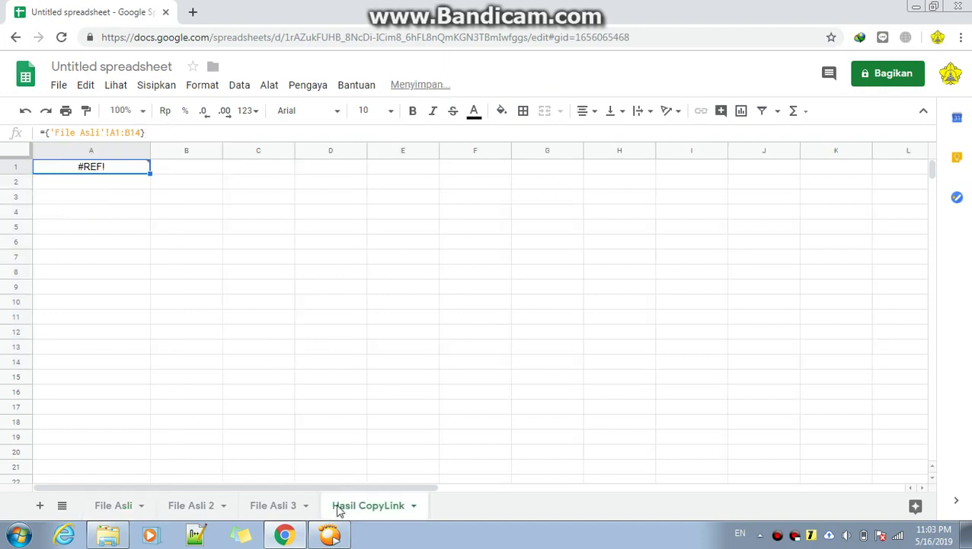
Step: Delete leftover cells A2:C15 so the array expands to show all four File Asli rows
{"action": "mouse_move", "coordinate": [146, 157]}
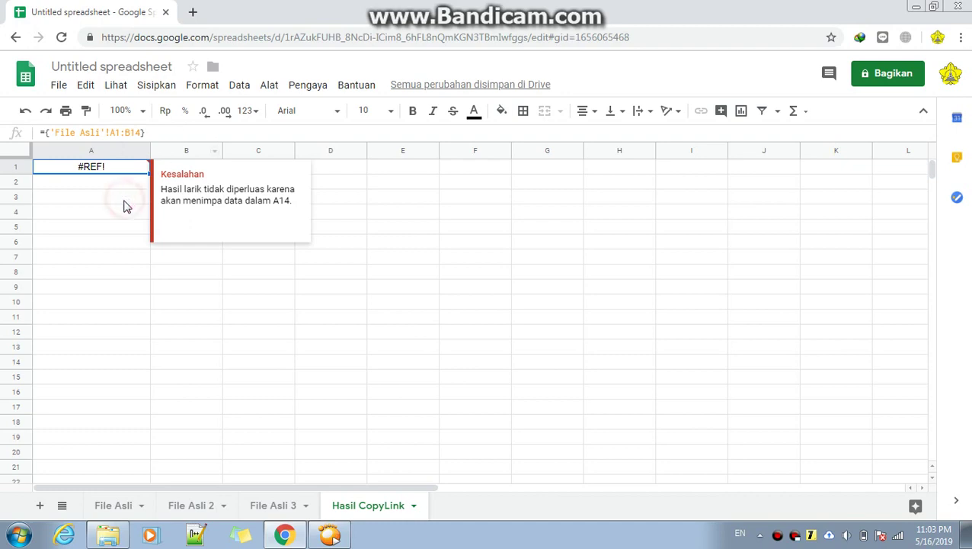
{"action": "left_click", "coordinate": [108, 182]}
{"action": "left_click_drag", "start_coordinate": [149, 184], "coordinate": [228, 387]}
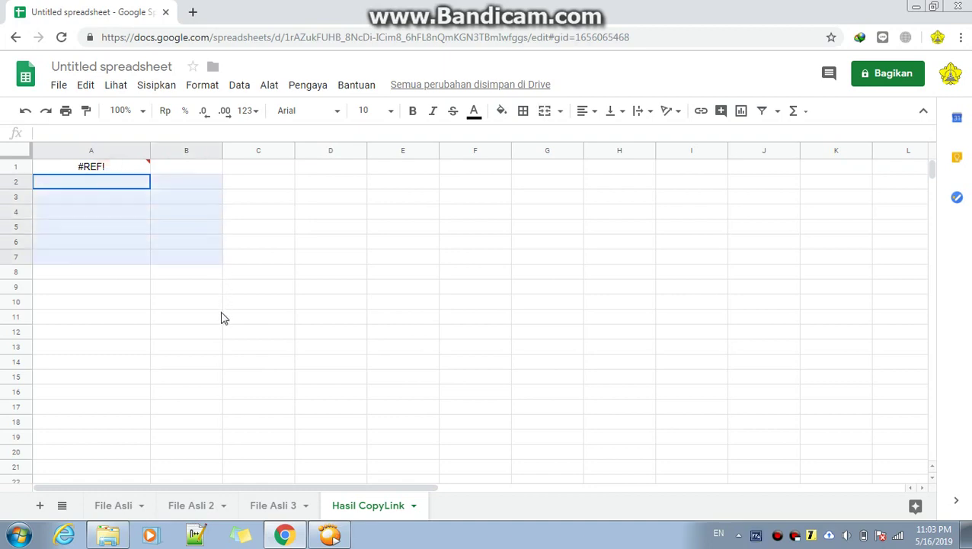
{"action": "left_click", "coordinate": [228, 406]}
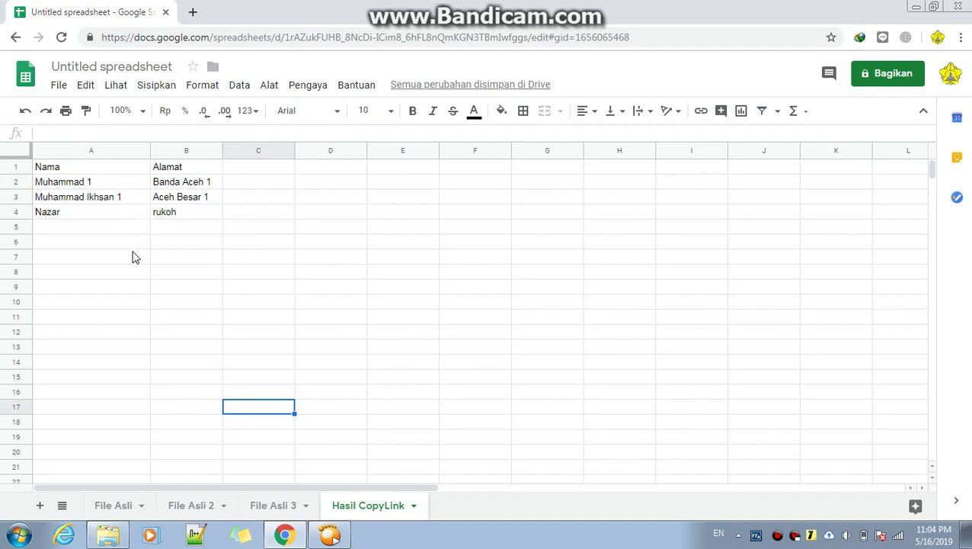
{"action": "left_click", "coordinate": [916, 7]}
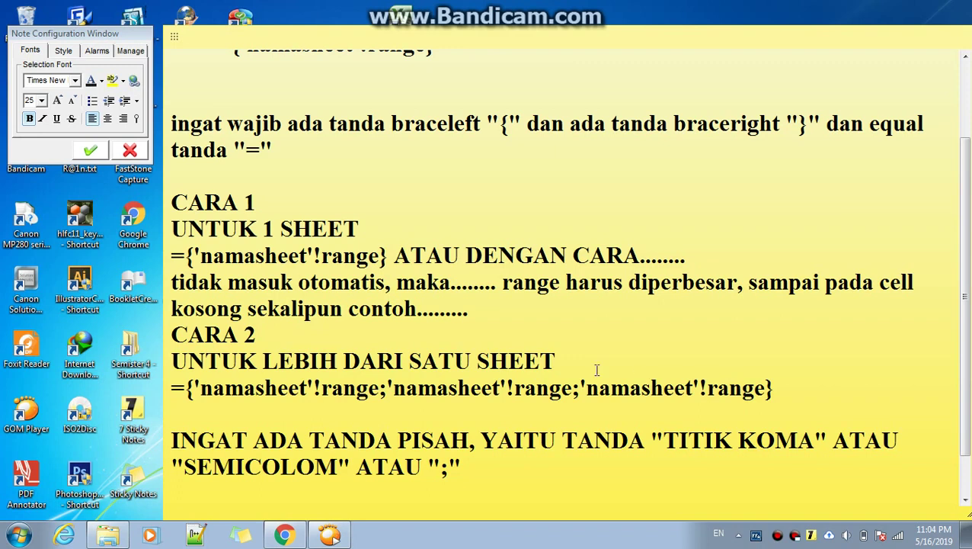
Step: Add a note line saying the error came from an overwritten cell and disappeared once deleted
{"action": "left_click", "coordinate": [780, 389]}
{"action": "left_click", "coordinate": [494, 302]}
{"action": "key", "text": "Return"}
{"action": "type", "text": "barusan error,"}
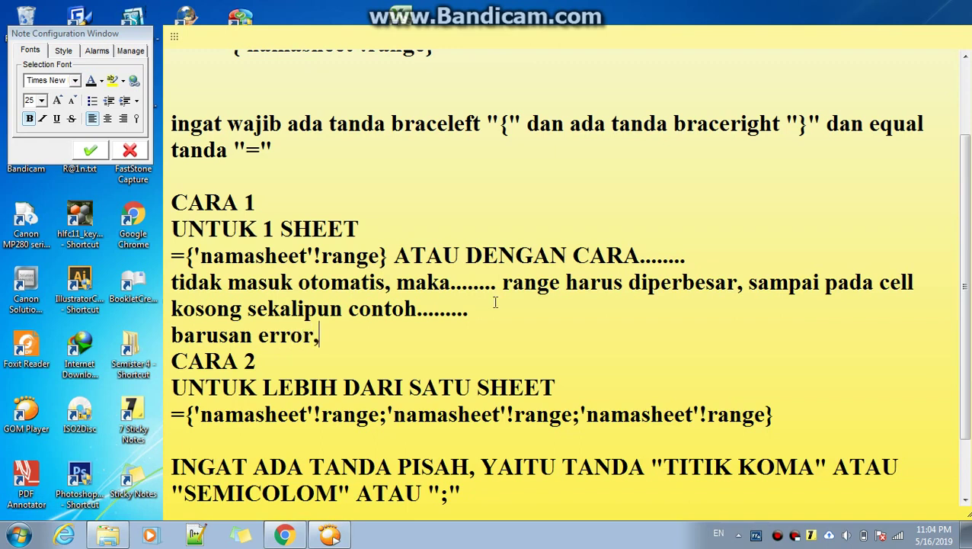
{"action": "key", "text": "BackSpace"}
{"action": "type", "text": " karena ada ce"}
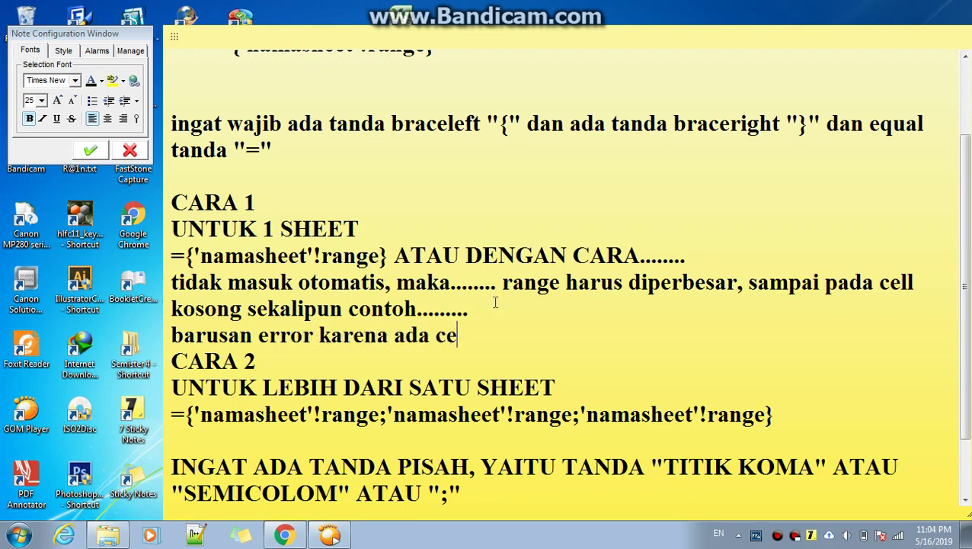
{"action": "type", "text": "ell yang tertin"}
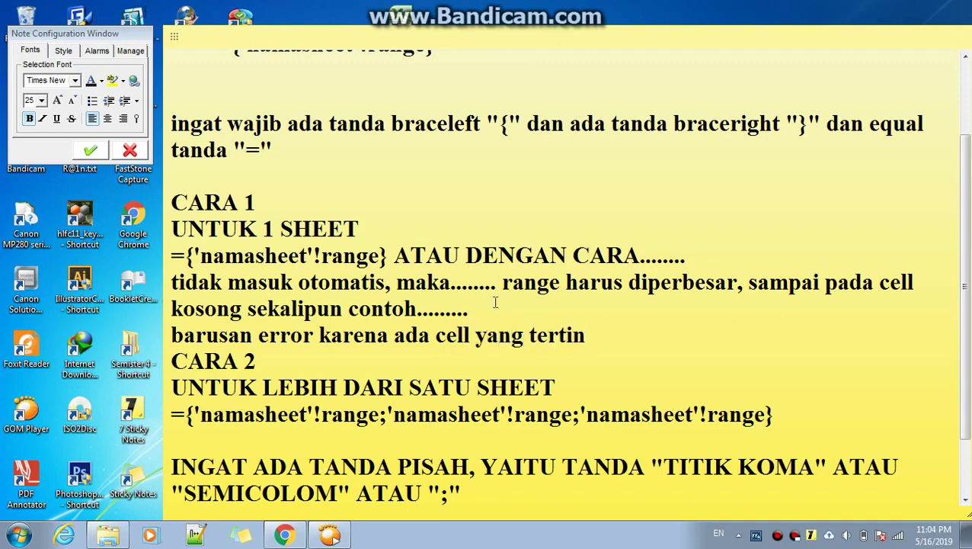
{"action": "type", "text": "p"}
{"action": "key", "text": "BackSpace"}
{"action": "key", "text": "BackSpace"}
{"action": "type", "text": "mpa dan lupa saya hapus, setelah saya hapus, error tersebut hilang"}
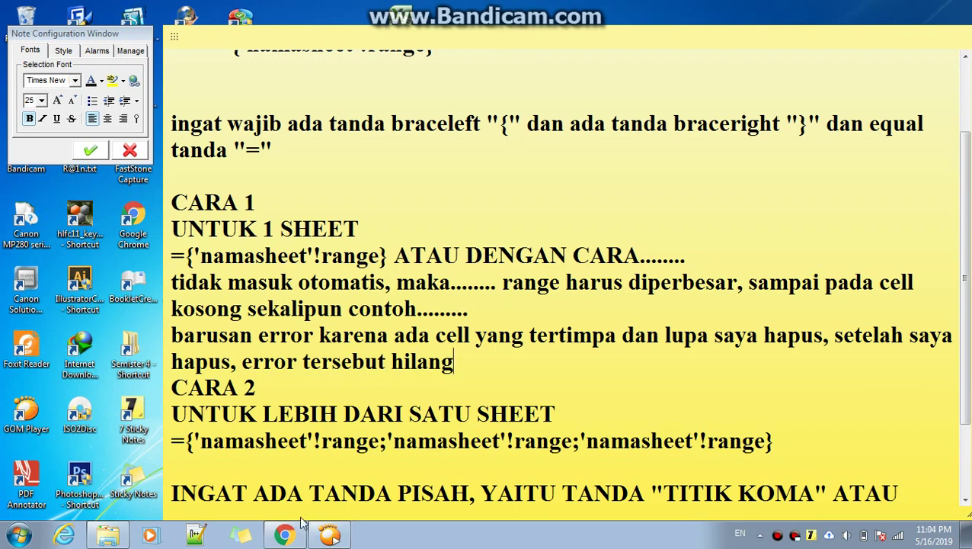
{"action": "left_click", "coordinate": [285, 534]}
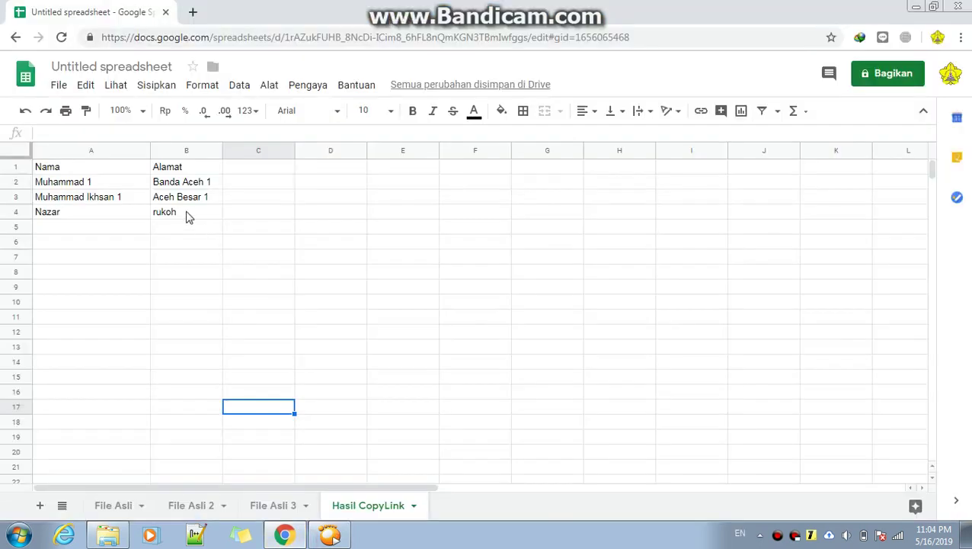
Step: Add 'Muhammad' with address 'Banda Aceh 1' in row 5 of File Asli and confirm it on Hasil CopyLink
{"action": "left_click", "coordinate": [187, 214]}
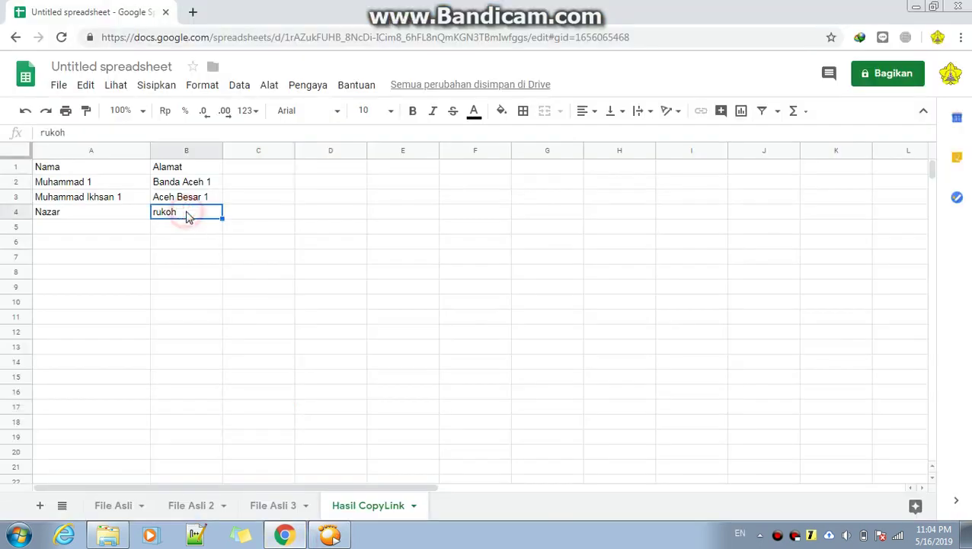
{"action": "left_click", "coordinate": [118, 507]}
{"action": "left_click", "coordinate": [377, 507]}
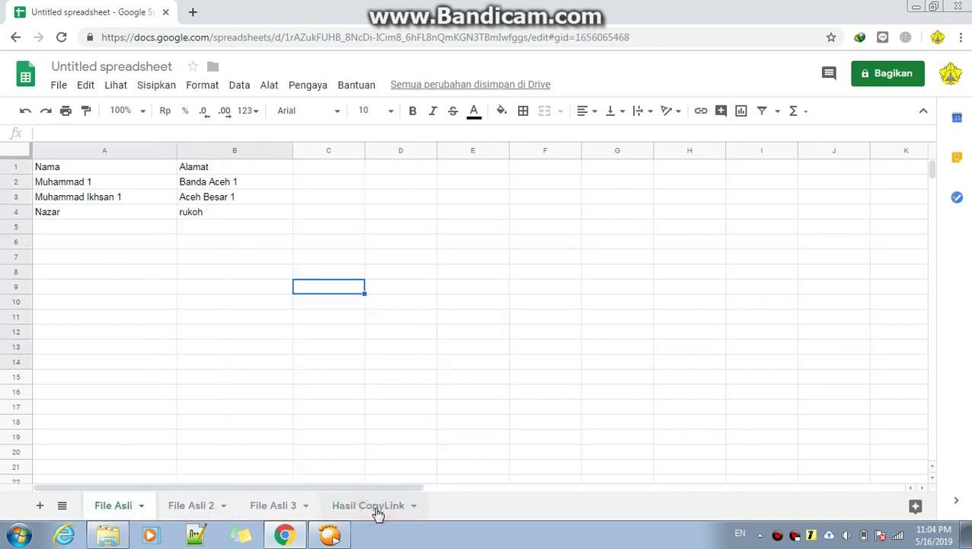
{"action": "left_click", "coordinate": [81, 214]}
{"action": "left_click", "coordinate": [80, 227]}
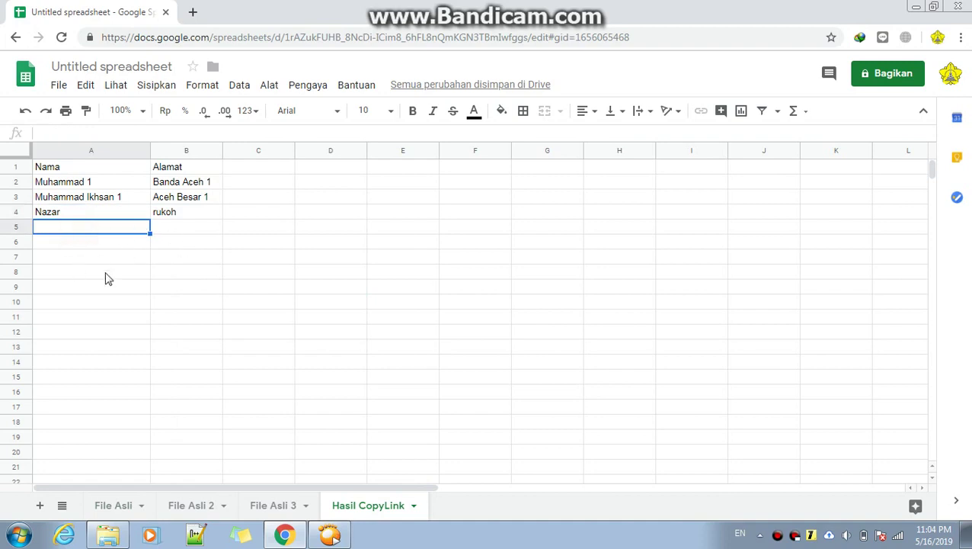
{"action": "left_click", "coordinate": [115, 508]}
{"action": "left_click", "coordinate": [105, 226]}
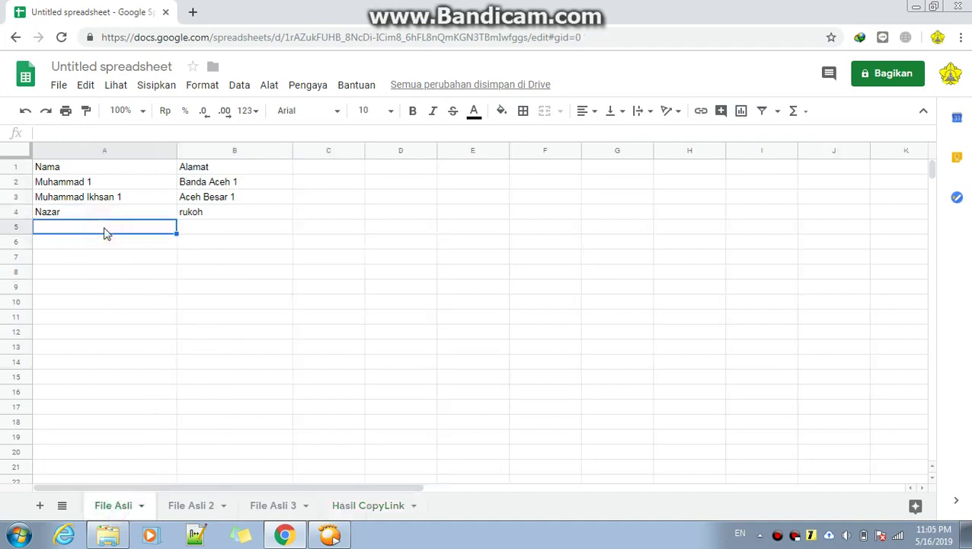
{"action": "type", "text": "Muhammad"}
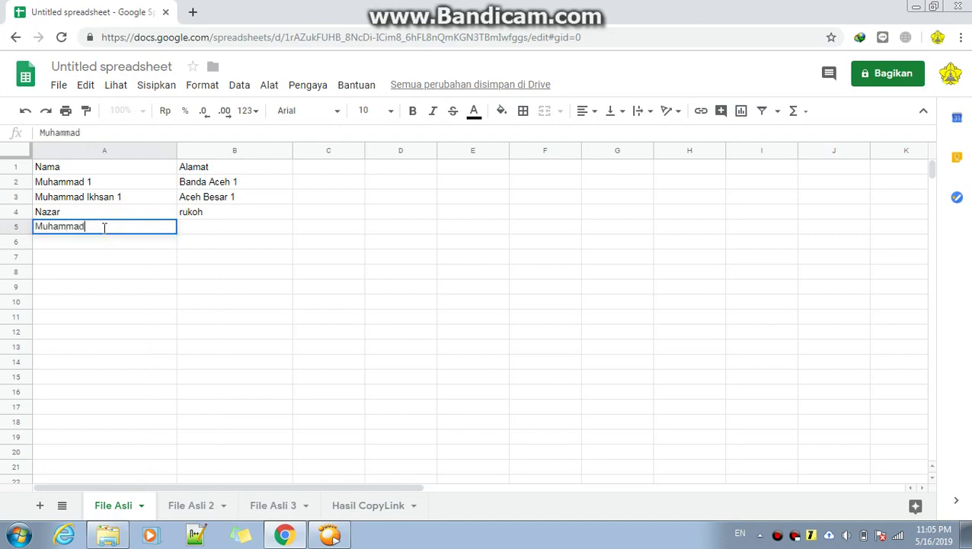
{"action": "key", "text": "Tab"}
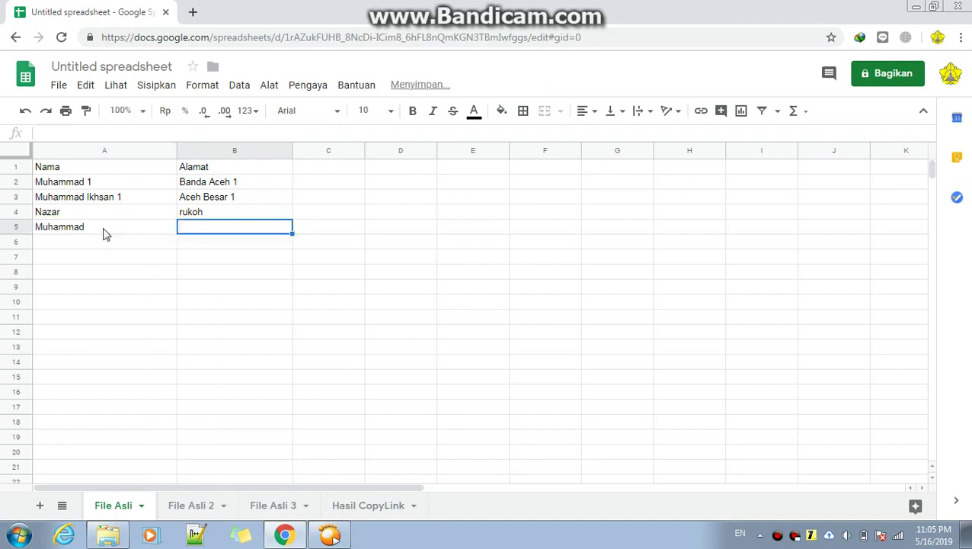
{"action": "type", "text": "Banda"}
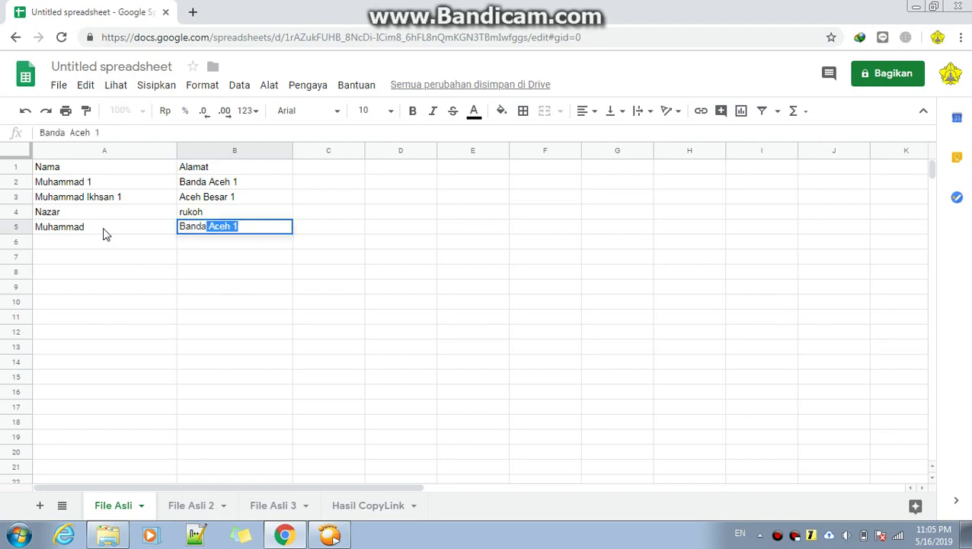
{"action": "key", "text": "Return"}
{"action": "left_click", "coordinate": [354, 507]}
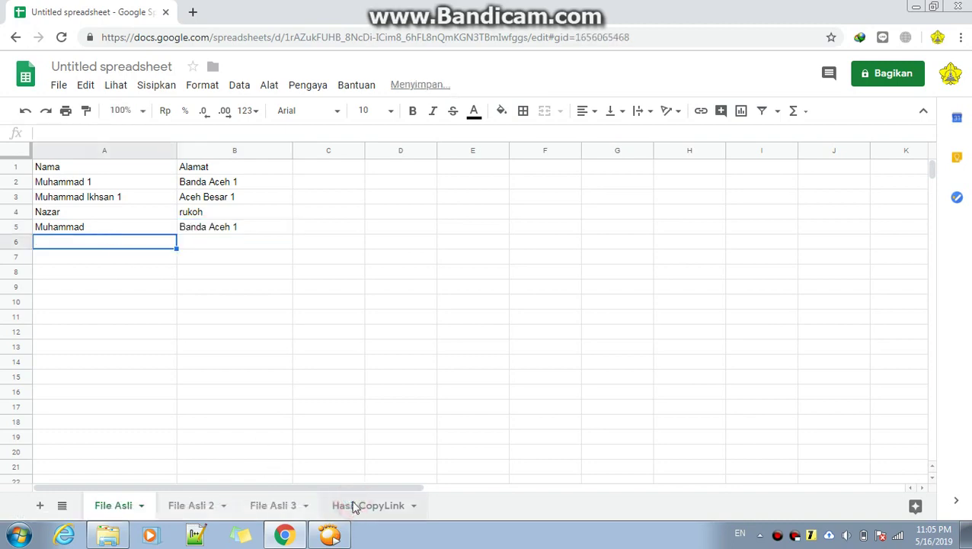
{"action": "left_click", "coordinate": [191, 225]}
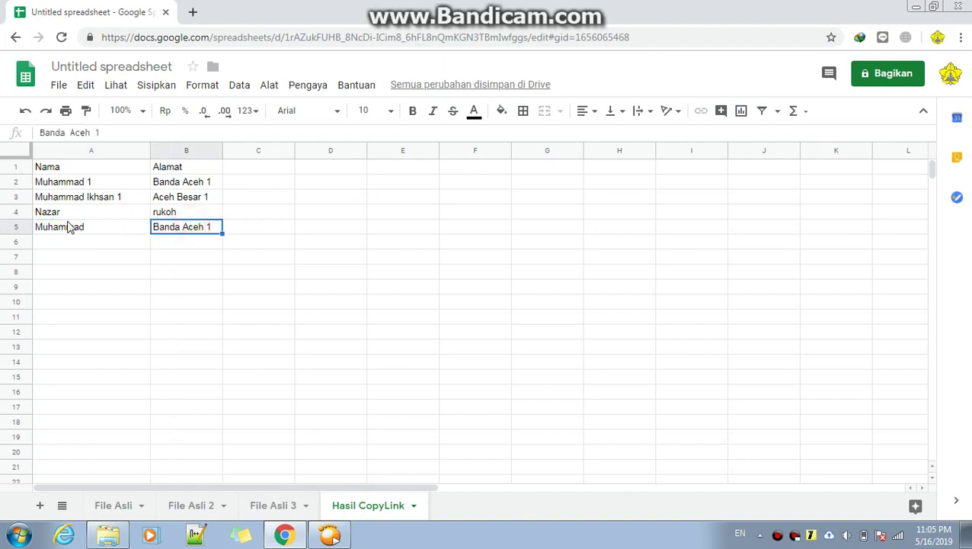
Step: Add a row 6 entry with the Amplae address on File Asli and verify it stacks on Hasil CopyLink
{"action": "left_click", "coordinate": [115, 505]}
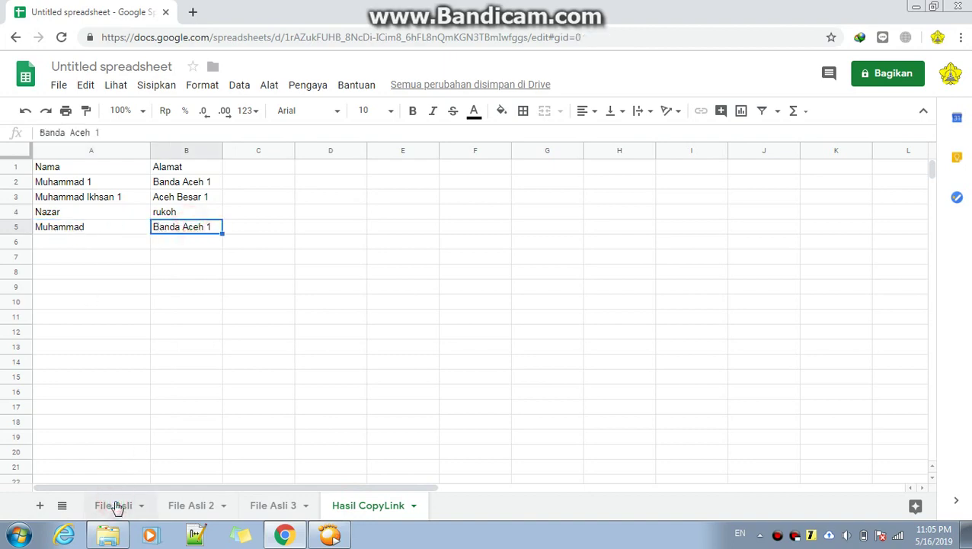
{"action": "left_click", "coordinate": [119, 244]}
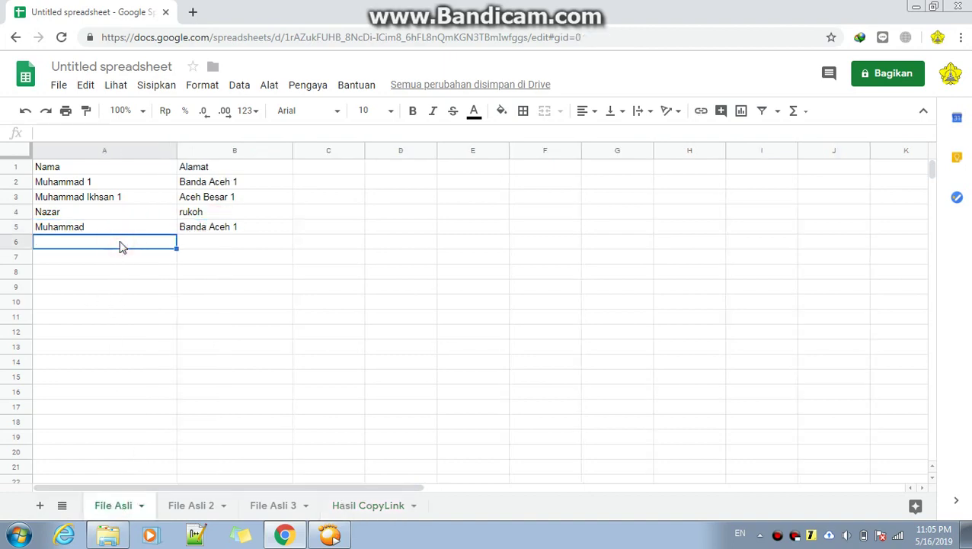
{"action": "type", "text": "Sikate"}
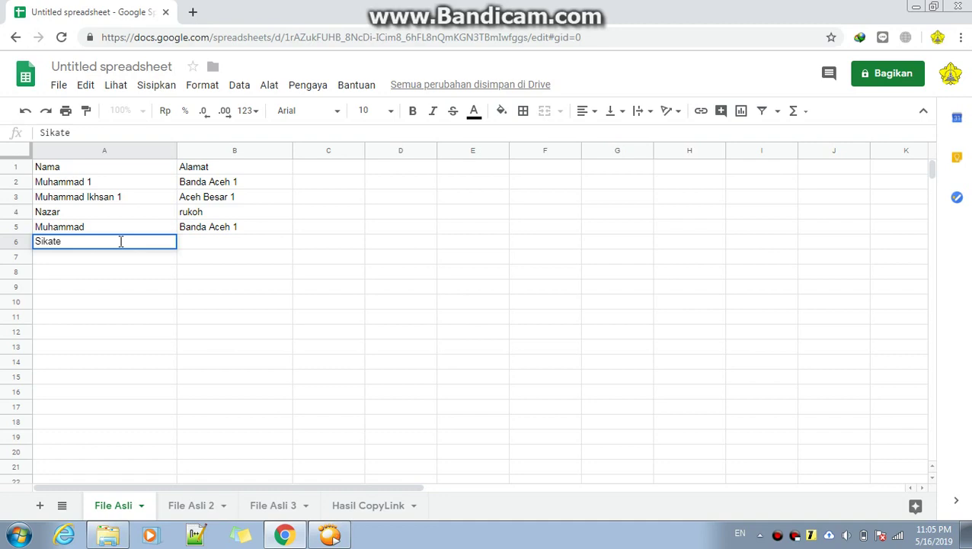
{"action": "key", "text": "Tab"}
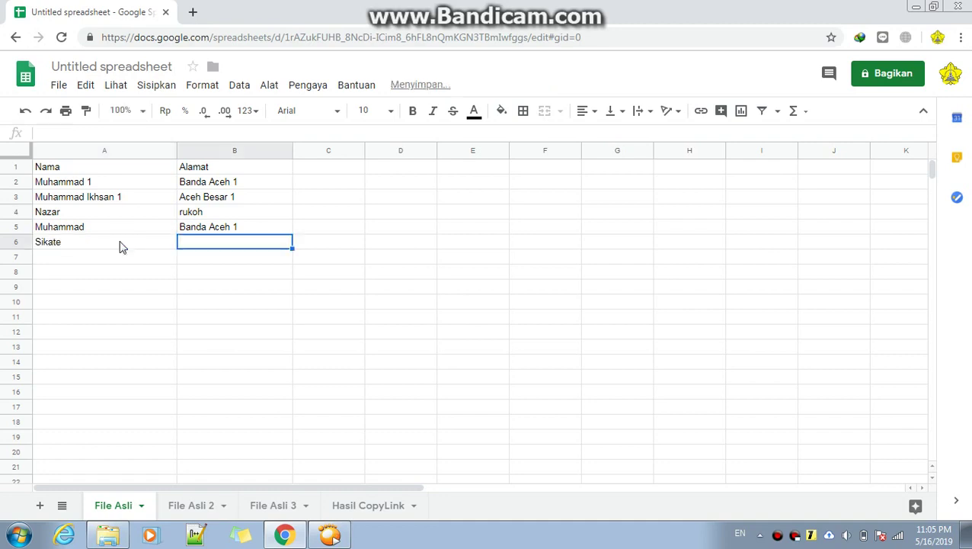
{"action": "type", "text": "Amplae"}
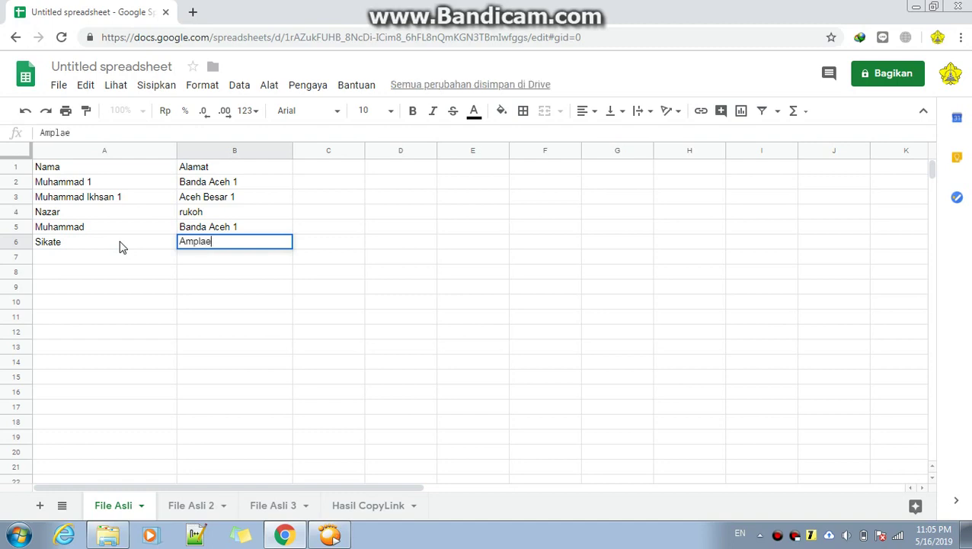
{"action": "key", "text": "Return"}
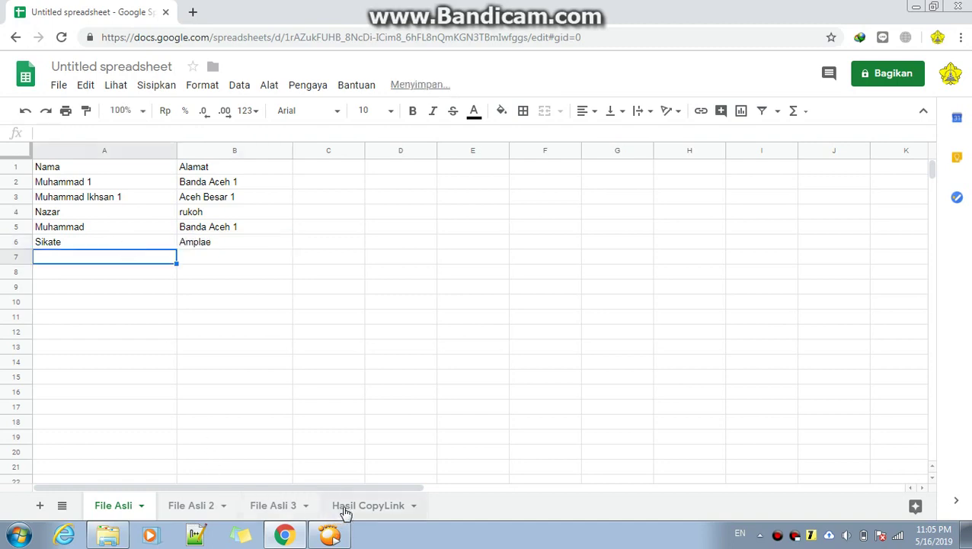
{"action": "left_click", "coordinate": [344, 510]}
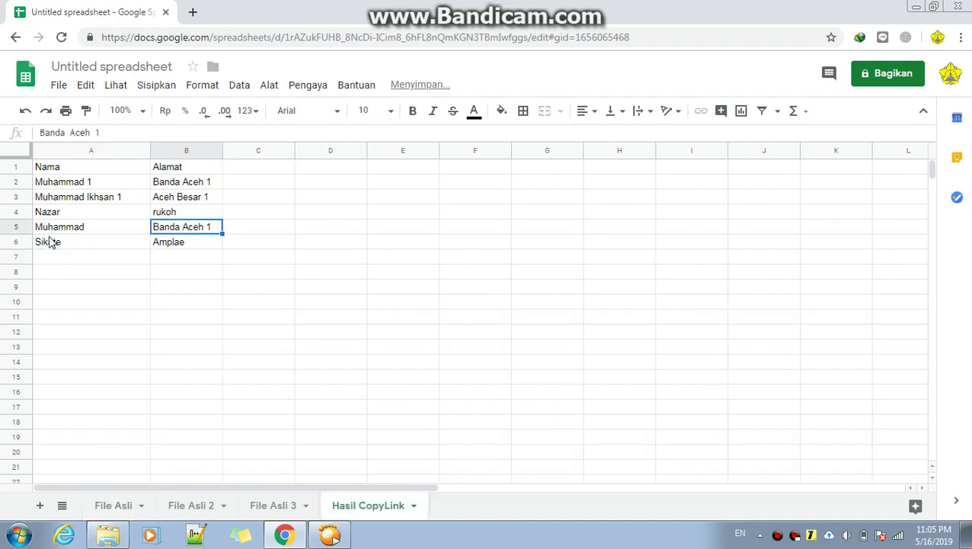
{"action": "left_click", "coordinate": [118, 244]}
{"action": "left_click", "coordinate": [175, 240]}
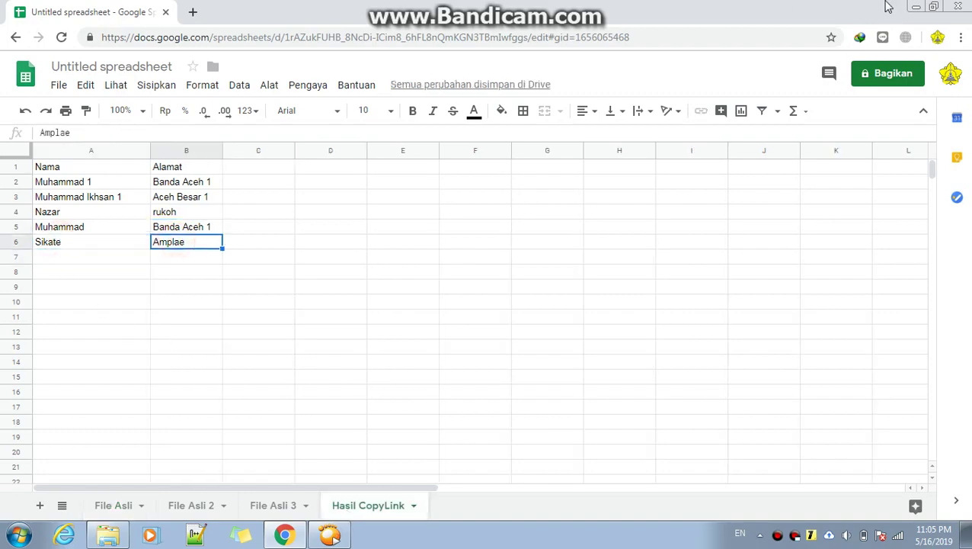
{"action": "left_click", "coordinate": [917, 8]}
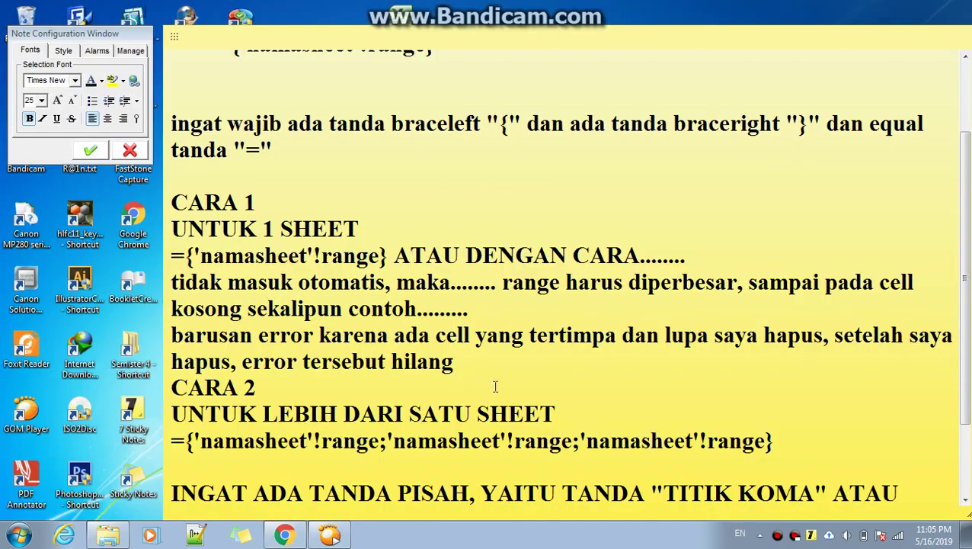
Step: Add the note line 'data akan terinput otomatis ketika dimasukkan data' after the error explanation
{"action": "left_click", "coordinate": [457, 364]}
{"action": "key", "text": "Return"}
{"action": "type", "text": "data ad"}
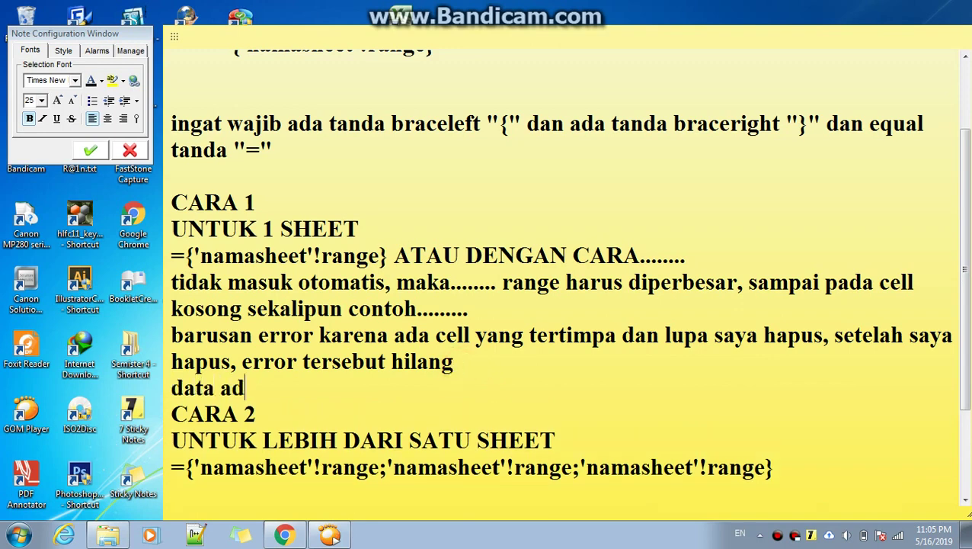
{"action": "key", "text": "BackSpace"}
{"action": "type", "text": "kan terinput"}
{"action": "key", "text": "BackSpace"}
{"action": "key", "text": "BackSpace"}
{"action": "type", "text": "otomatis ketika dimasukka"}
{"action": "key", "text": "BackSpace"}
{"action": "type", "text": "an "}
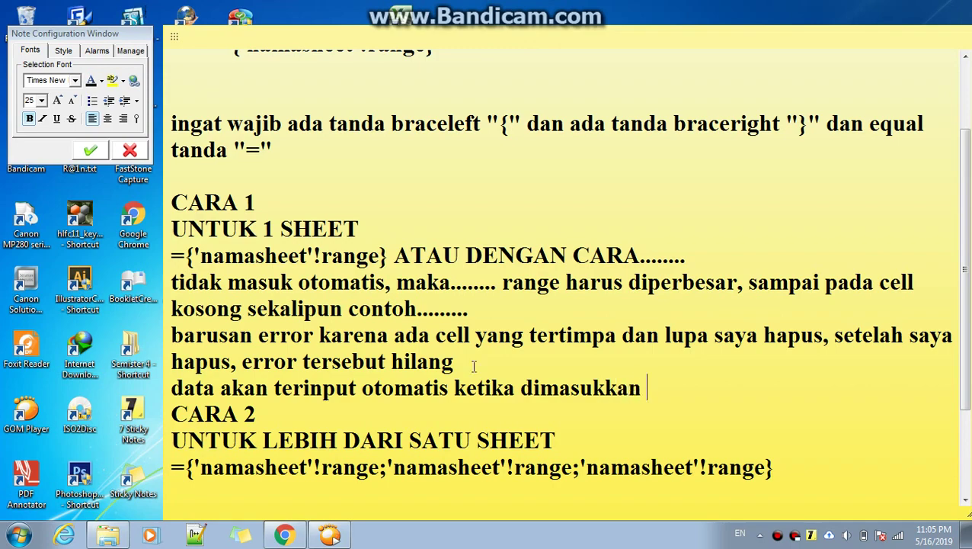
{"action": "type", "text": "data"}
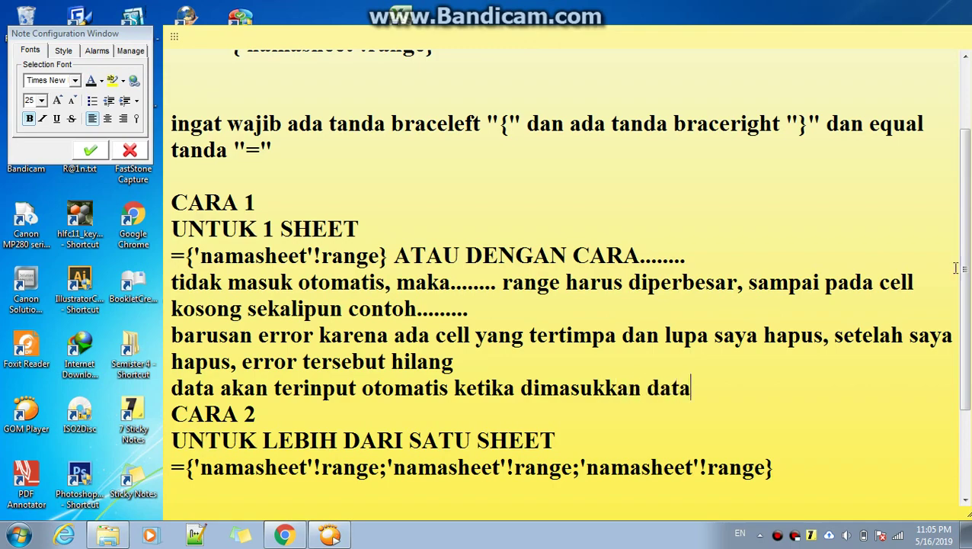
Step: Insert blank lines before the CARA 2 section of the note
{"action": "scroll", "coordinate": [957, 268], "scroll_direction": "down", "scroll_amount": 2}
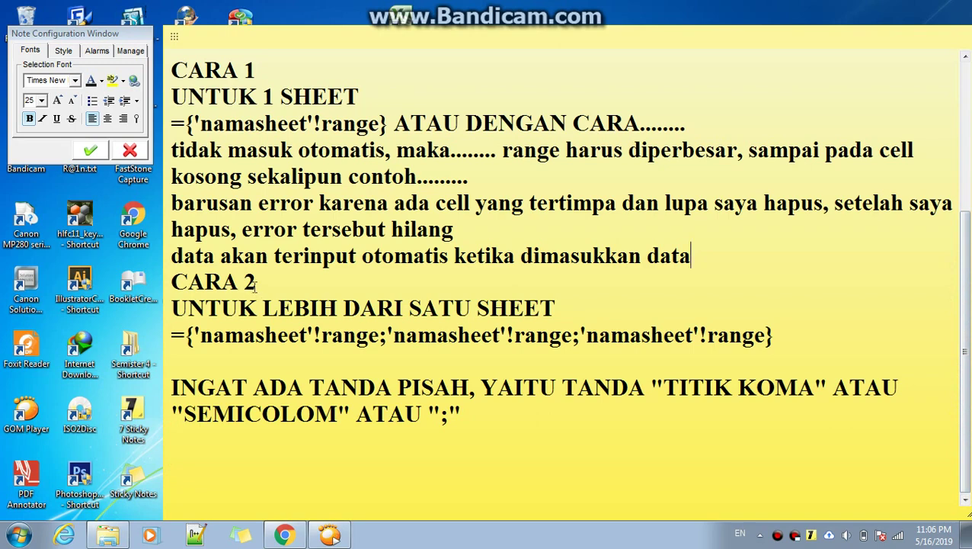
{"action": "left_click", "coordinate": [810, 263]}
{"action": "key", "text": "Return"}
{"action": "key", "text": "Return"}
{"action": "key", "text": "Return"}
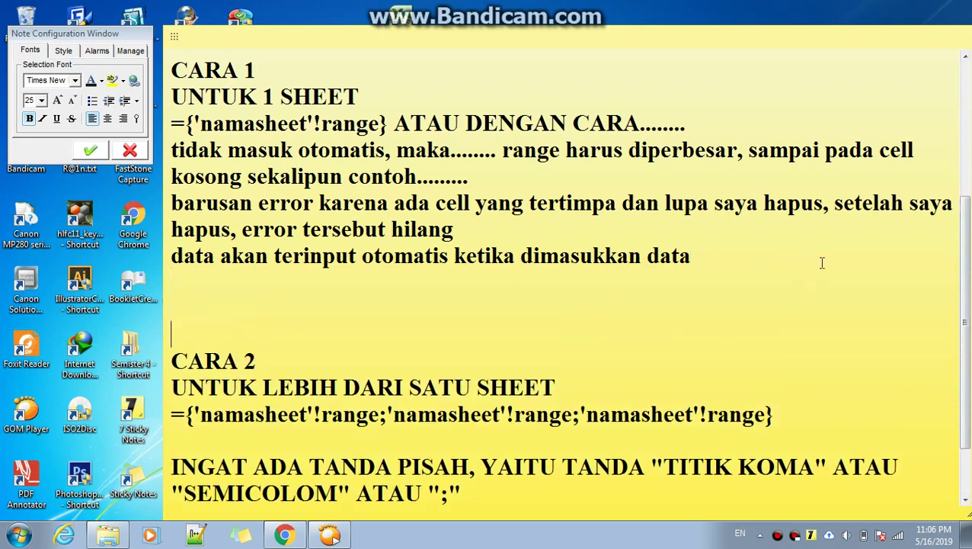
{"action": "scroll", "coordinate": [959, 274], "scroll_direction": "down", "scroll_amount": 1}
{"action": "left_click", "coordinate": [452, 446]}
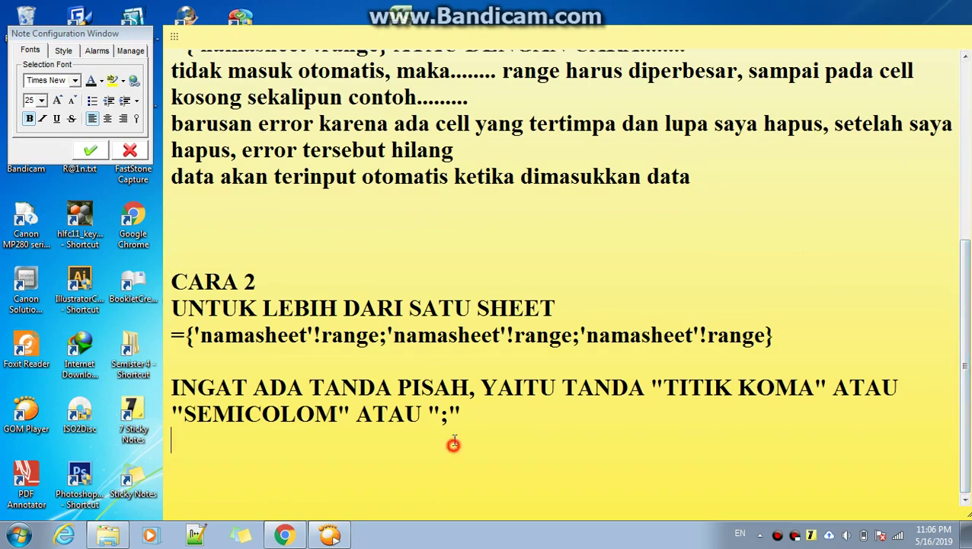
{"action": "scroll", "coordinate": [458, 428], "scroll_direction": "down", "scroll_amount": 3}
{"action": "scroll", "coordinate": [572, 408], "scroll_direction": "down", "scroll_amount": 2}
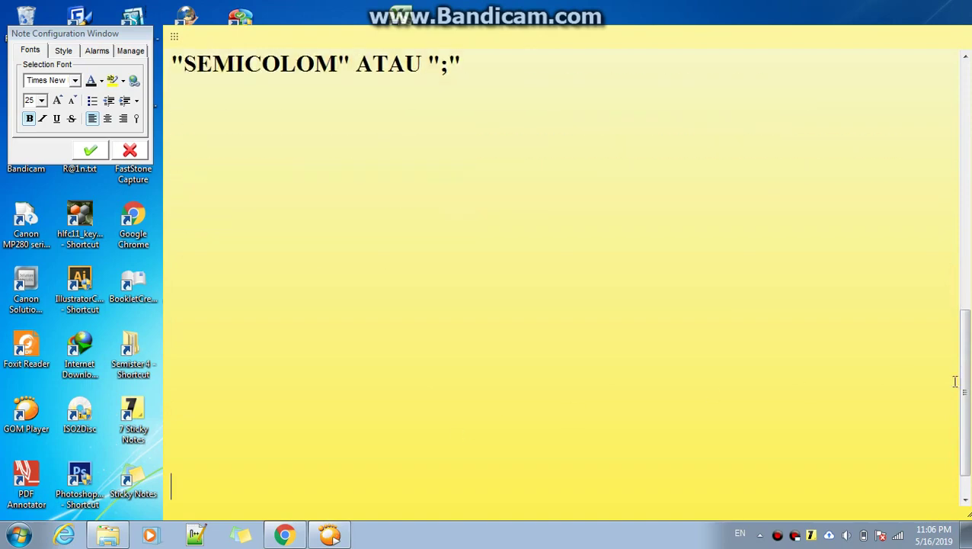
{"action": "mouse_move", "coordinate": [967, 396]}
{"action": "left_mouse_down"}
{"action": "mouse_move", "coordinate": [965, 145]}
{"action": "mouse_move", "coordinate": [967, 249]}
{"action": "left_mouse_up"}
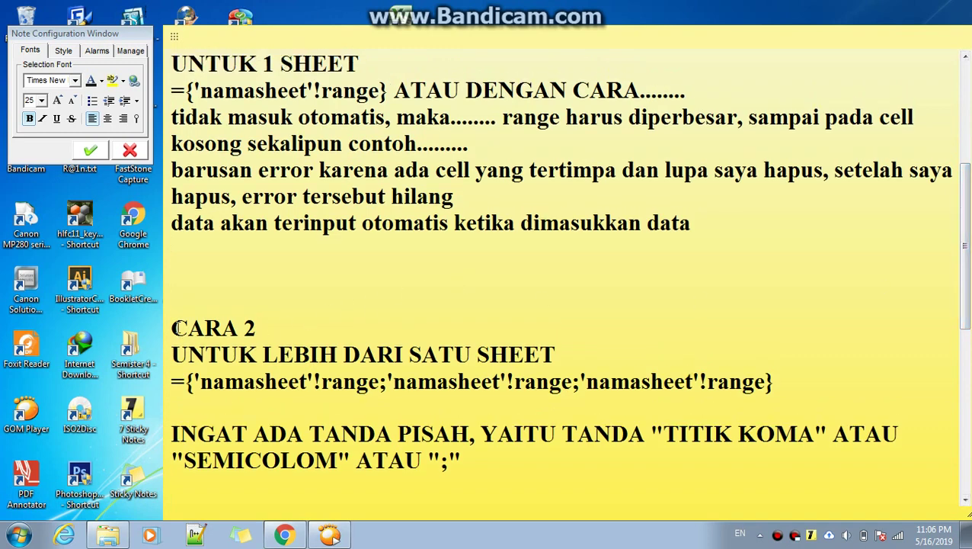
Step: Highlight the CARA 2 multi-sheet formula line and the semicolon separator reminder
{"action": "left_click_drag", "start_coordinate": [174, 328], "coordinate": [473, 467]}
{"action": "left_click_drag", "start_coordinate": [175, 381], "coordinate": [777, 381]}
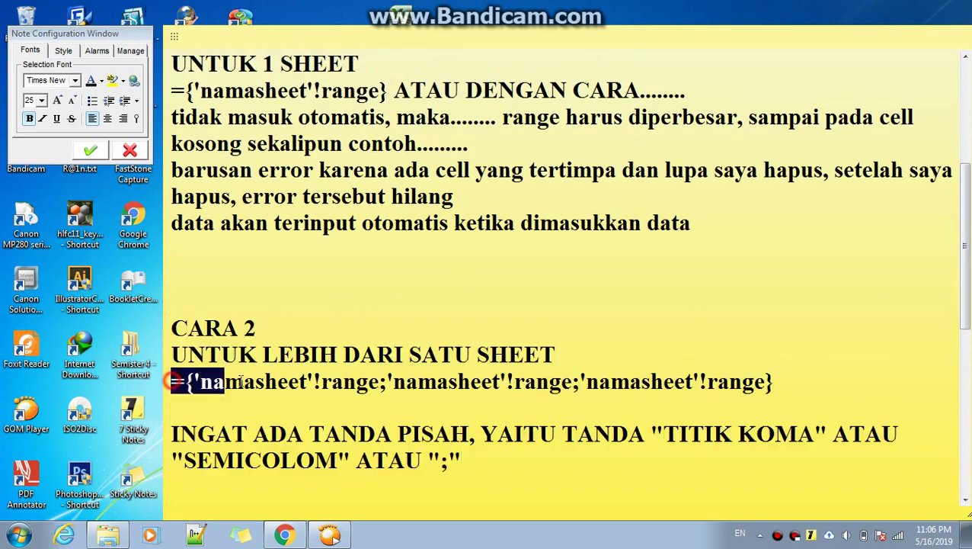
{"action": "left_click", "coordinate": [785, 378]}
{"action": "left_click_drag", "start_coordinate": [169, 381], "coordinate": [776, 381]}
{"action": "left_click", "coordinate": [775, 381]}
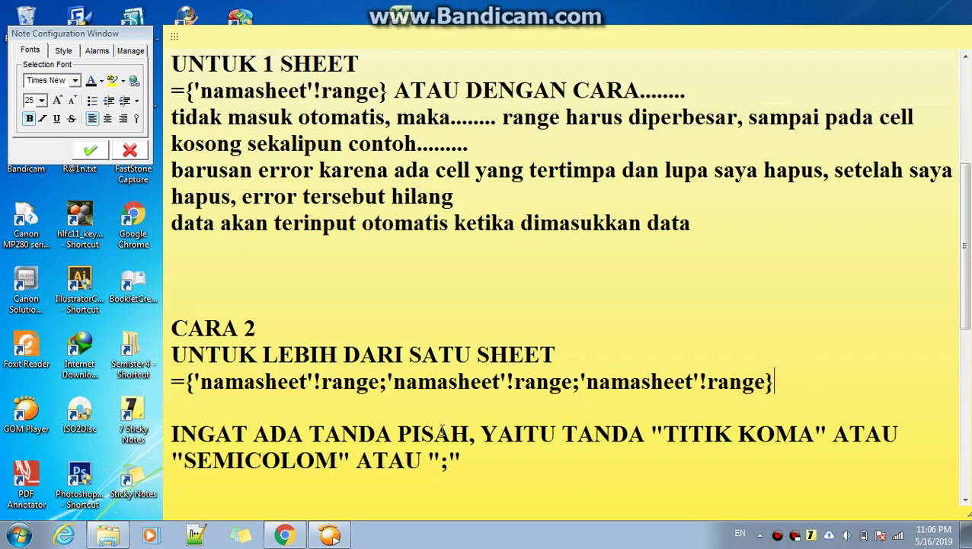
{"action": "left_click_drag", "start_coordinate": [472, 465], "coordinate": [162, 440]}
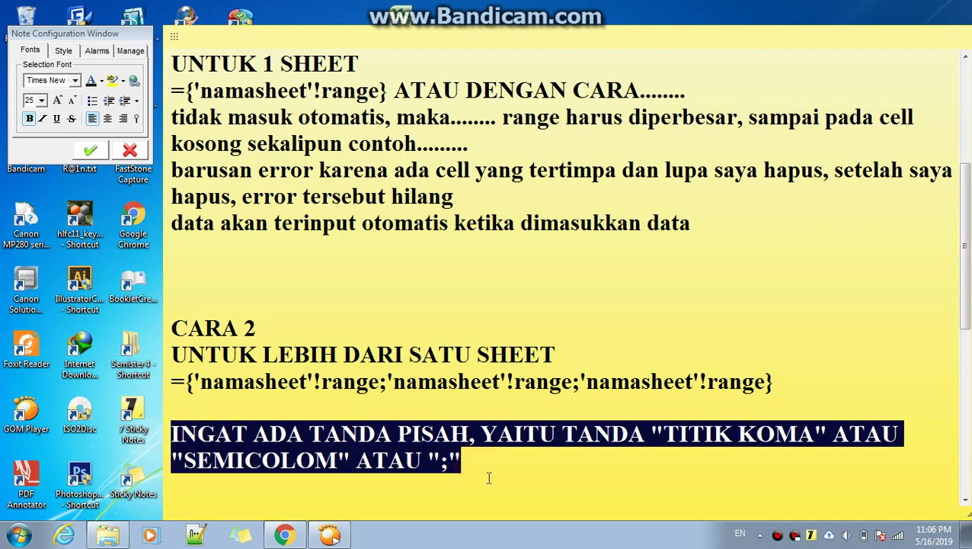
{"action": "left_click", "coordinate": [489, 478]}
{"action": "left_click_drag", "start_coordinate": [440, 462], "coordinate": [449, 464]}
{"action": "left_click", "coordinate": [449, 464]}
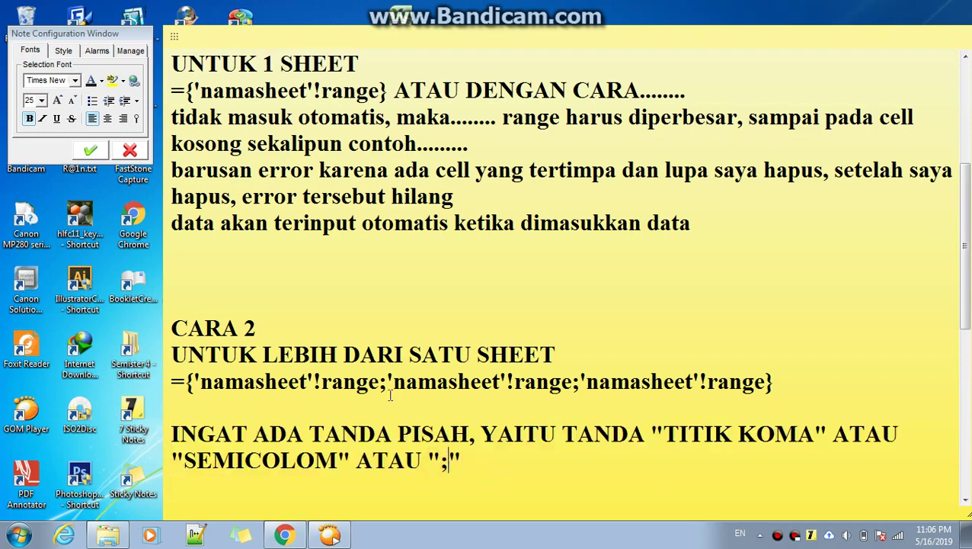
Step: Highlight the two semicolons separating the ranges in the formula
{"action": "double_click", "coordinate": [384, 387]}
{"action": "left_click", "coordinate": [381, 384]}
{"action": "double_click", "coordinate": [385, 384]}
{"action": "double_click", "coordinate": [573, 384]}
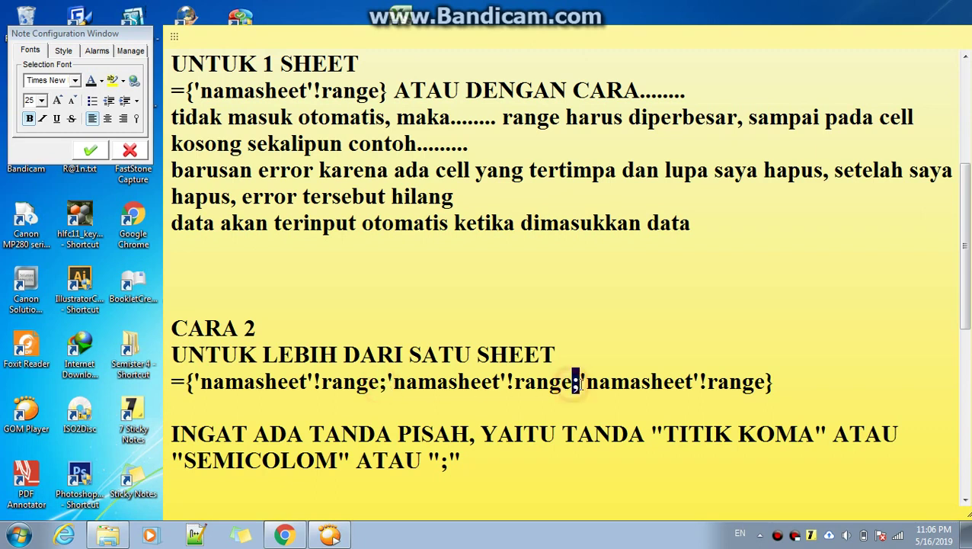
{"action": "left_click", "coordinate": [573, 385]}
{"action": "double_click", "coordinate": [576, 387]}
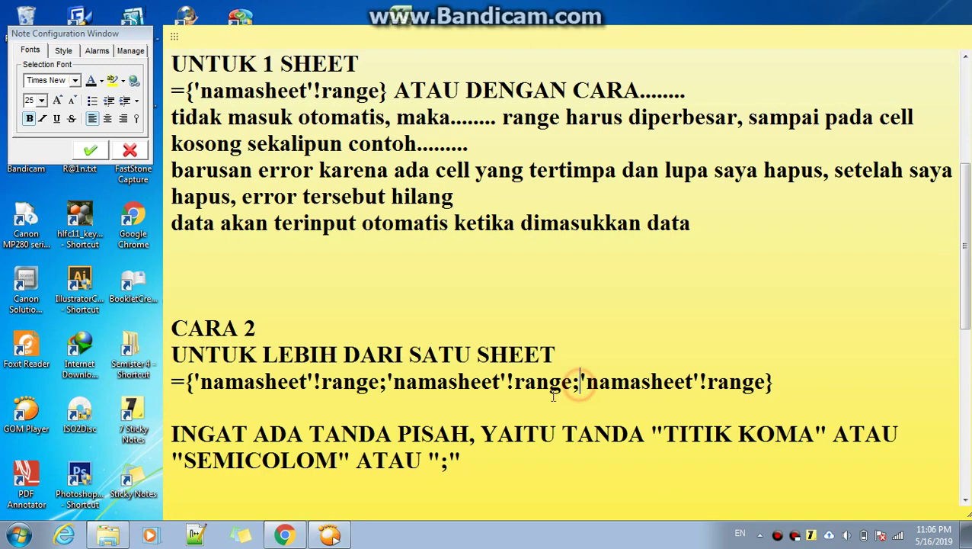
{"action": "left_click", "coordinate": [284, 535]}
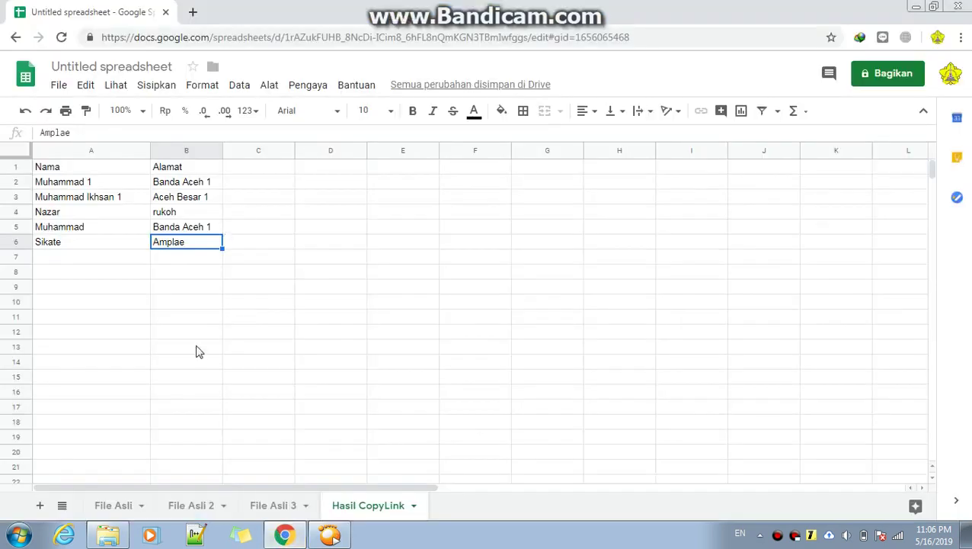
Step: Open the A1 stacking formula on Hasil CopyLink for editing after checking the File Asli 2 sheet
{"action": "left_click", "coordinate": [183, 305]}
{"action": "left_click", "coordinate": [51, 164]}
{"action": "type", "text": "={'File Asli'!A1:B14}"}
{"action": "left_click", "coordinate": [170, 132]}
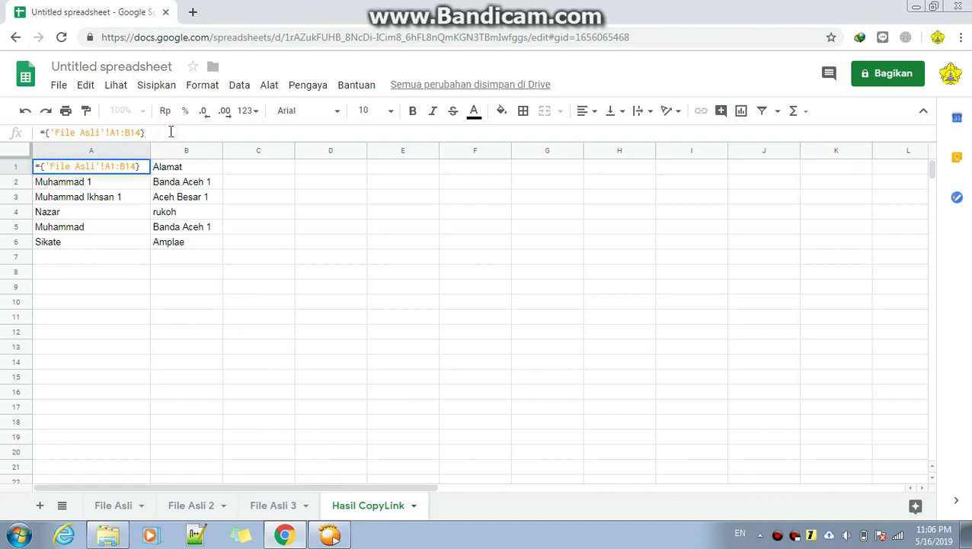
{"action": "left_click", "coordinate": [191, 509]}
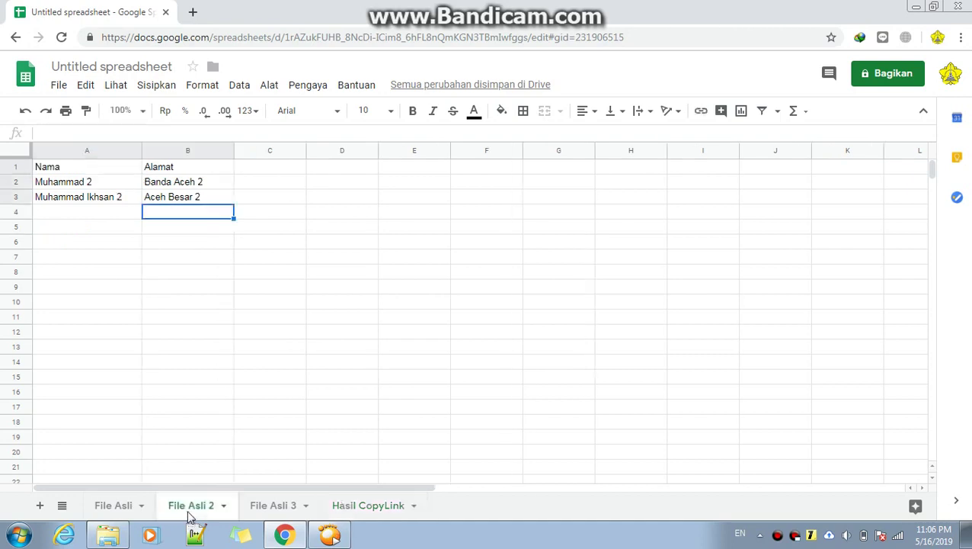
{"action": "left_click", "coordinate": [387, 509]}
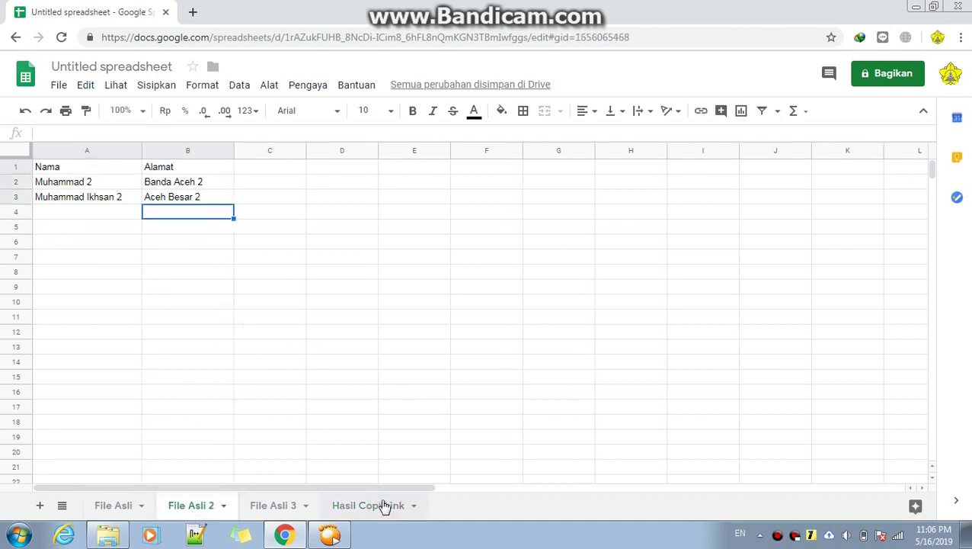
{"action": "left_click", "coordinate": [365, 504]}
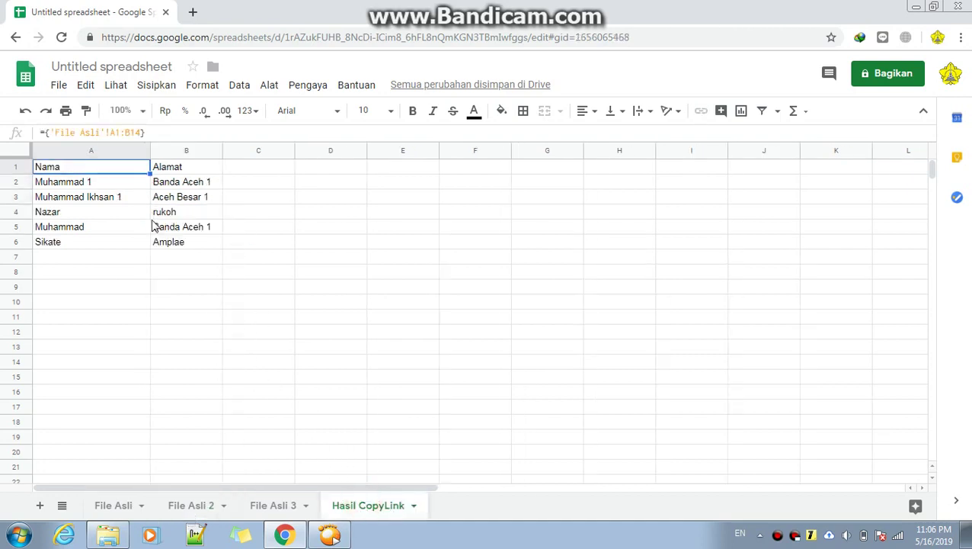
{"action": "left_click", "coordinate": [162, 133]}
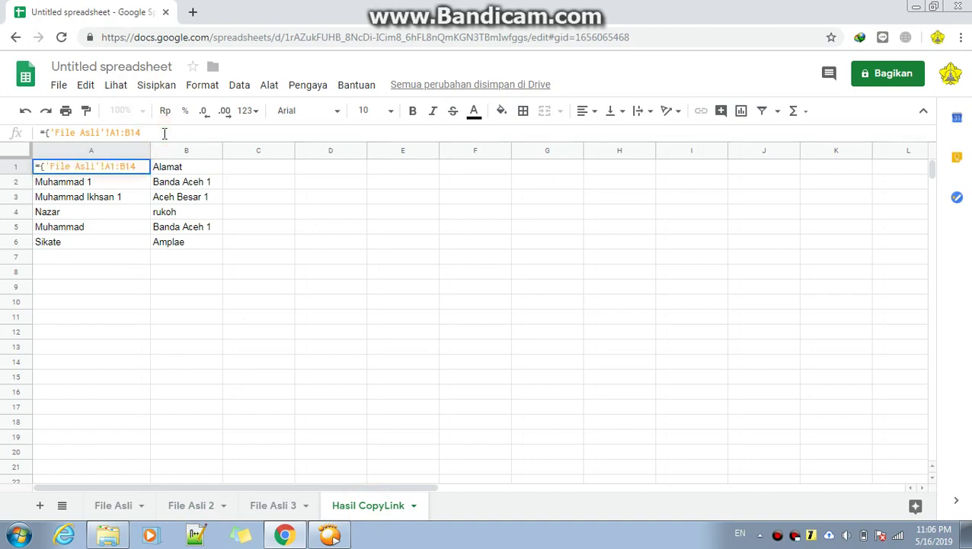
Step: Append ;'File Asli 2'!A1:B3 and the closing brace to the A1 formula
{"action": "type", "text": ";"}
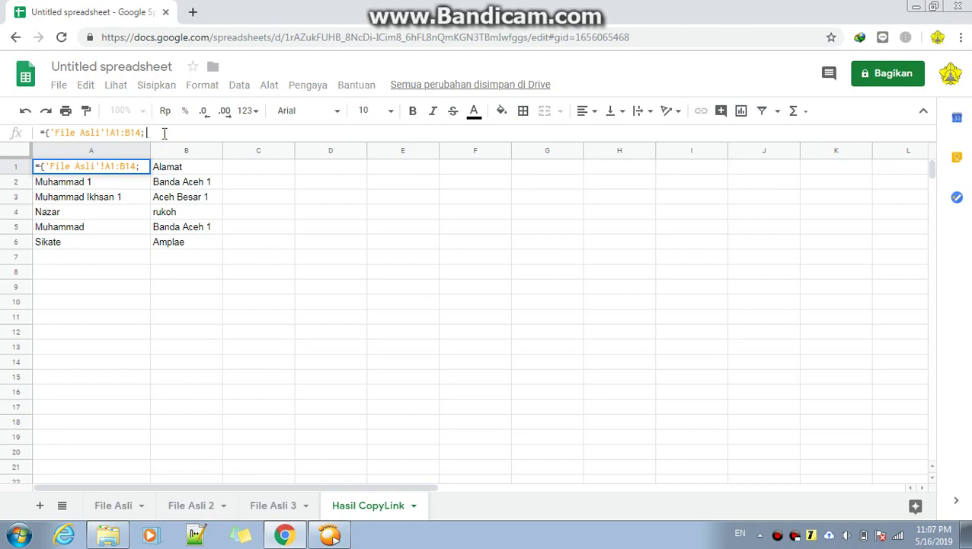
{"action": "left_click", "coordinate": [183, 509]}
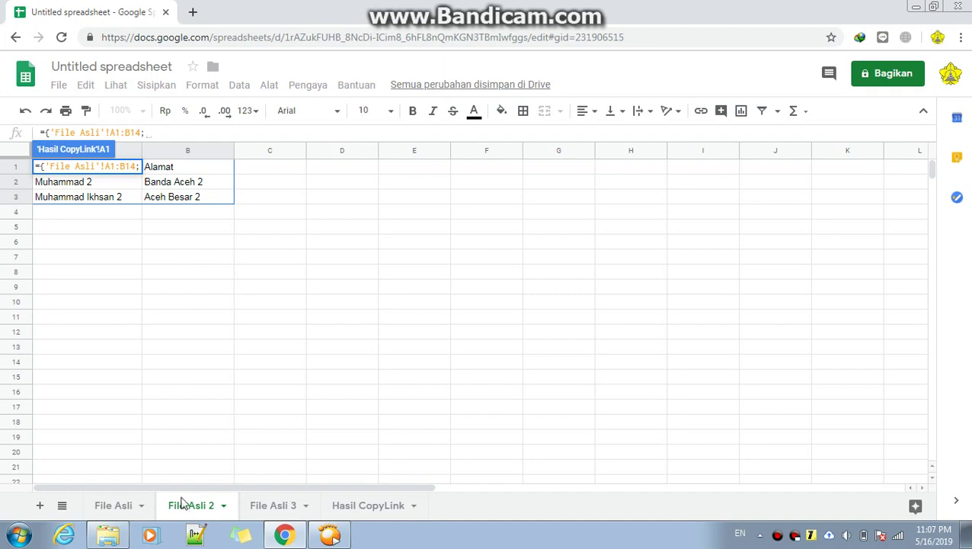
{"action": "left_click_drag", "start_coordinate": [215, 206], "coordinate": [215, 204]}
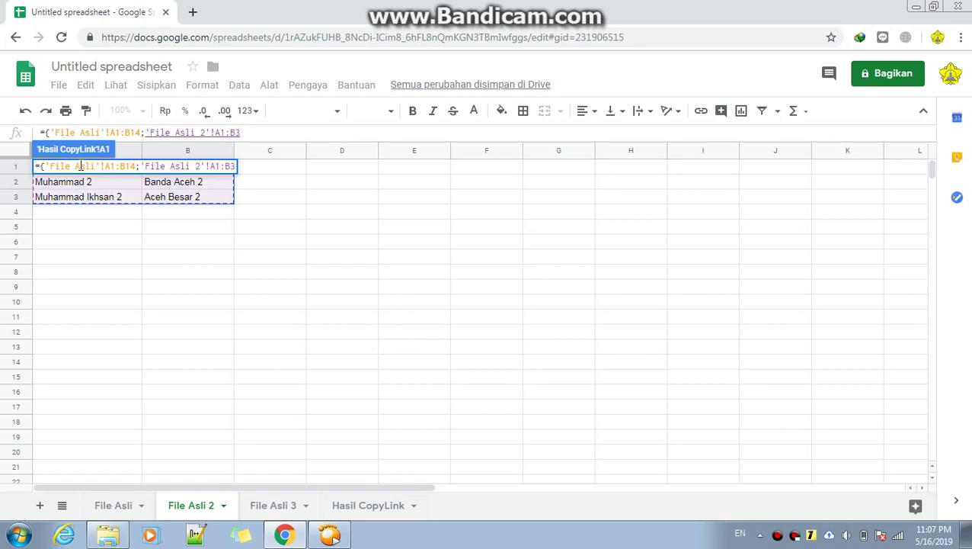
{"action": "type", "text": "}"}
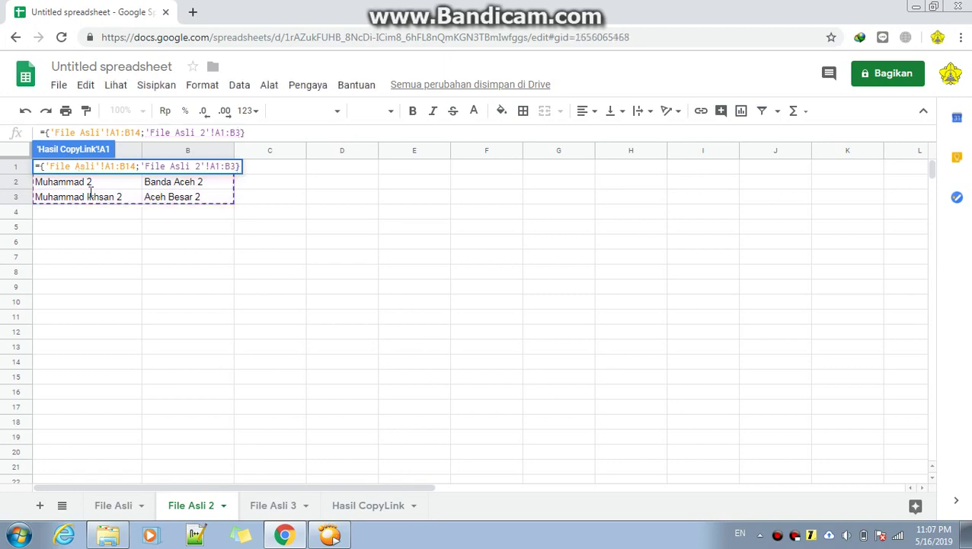
{"action": "key", "text": "Return"}
{"action": "left_click", "coordinate": [99, 299]}
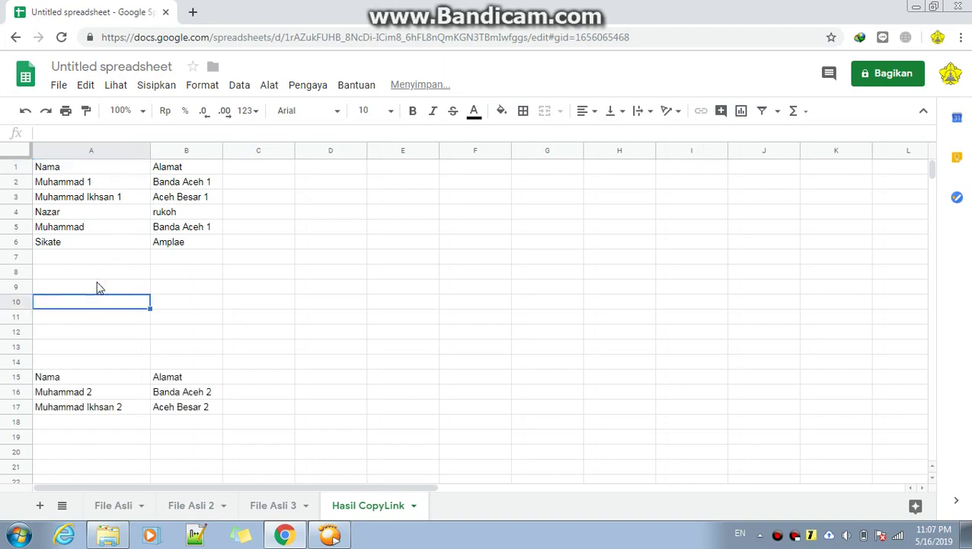
Step: Check the File Asli 2 rows stacked from row 15 and the gap above them
{"action": "left_click", "coordinate": [62, 376]}
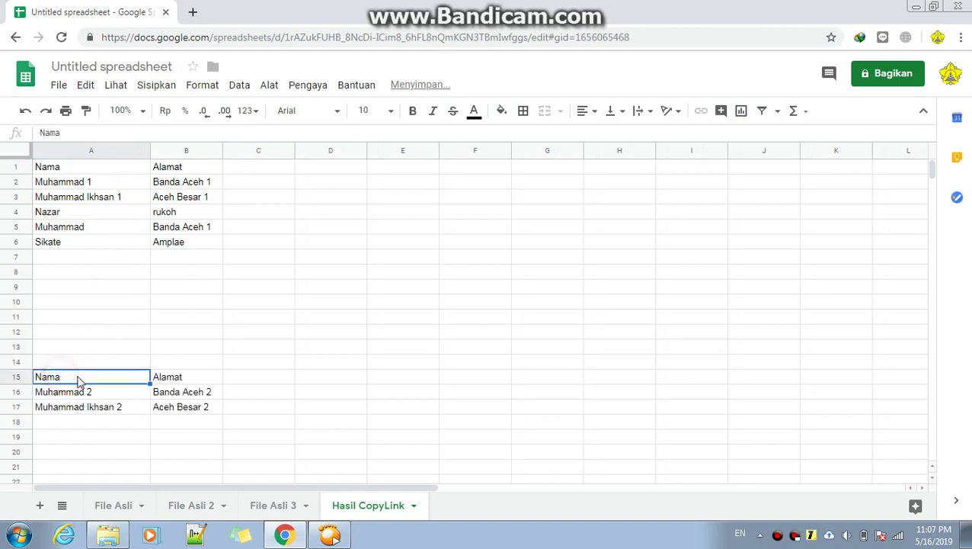
{"action": "left_click", "coordinate": [182, 407]}
{"action": "left_click", "coordinate": [186, 390]}
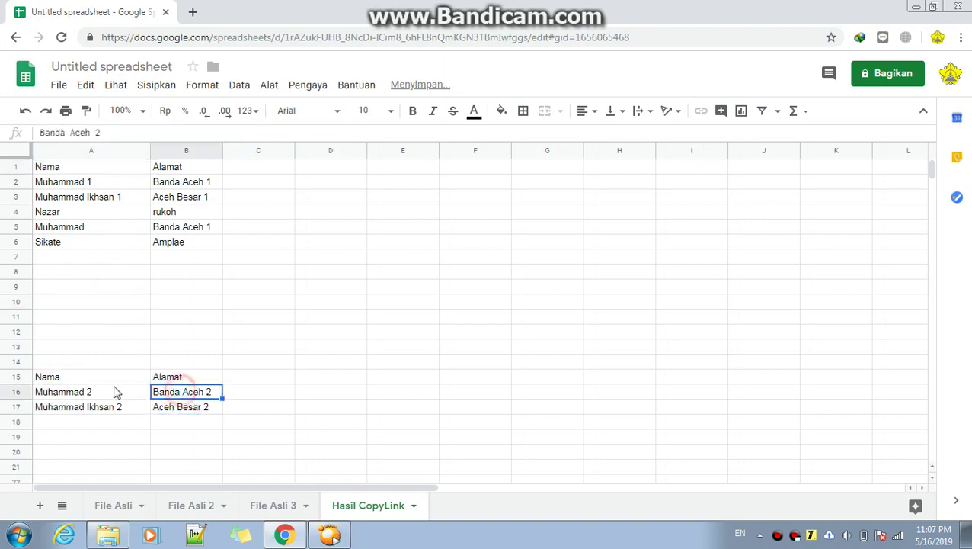
{"action": "left_click", "coordinate": [105, 391]}
{"action": "left_click", "coordinate": [141, 259]}
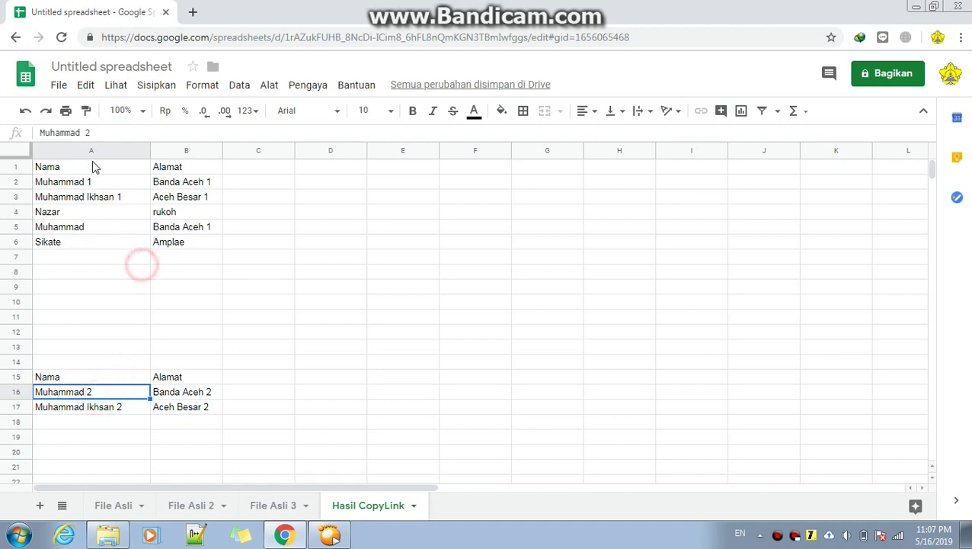
{"action": "left_click", "coordinate": [84, 168]}
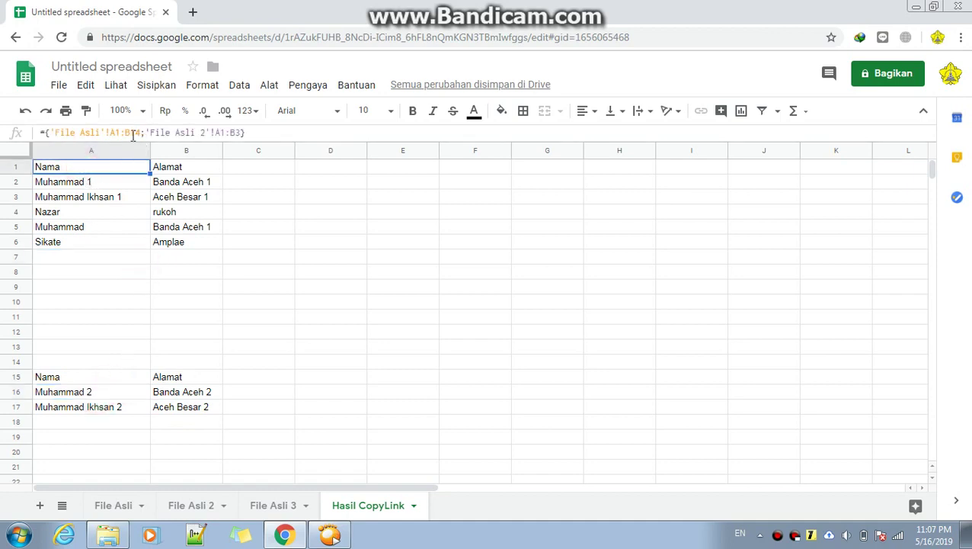
{"action": "left_click_drag", "start_coordinate": [125, 132], "coordinate": [142, 131]}
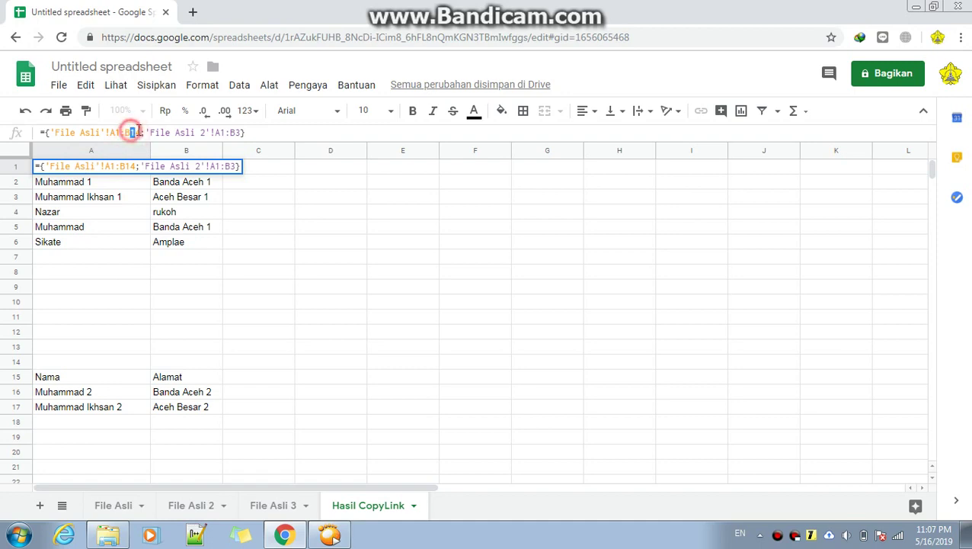
{"action": "left_click", "coordinate": [142, 132]}
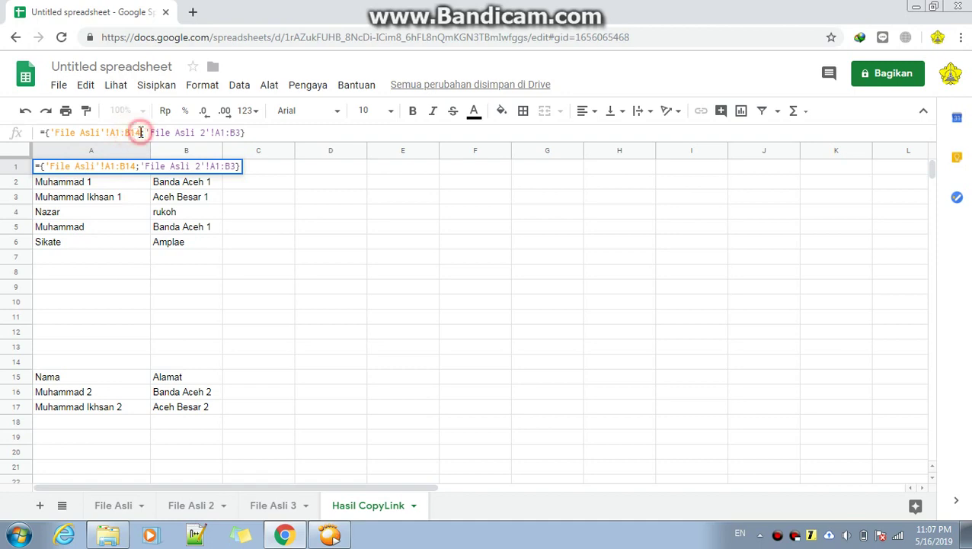
{"action": "left_click", "coordinate": [272, 412]}
{"action": "left_click", "coordinate": [128, 436]}
Step: Reopen the A1 formula and add another semicolon for a third range
{"action": "scroll", "coordinate": [239, 425], "scroll_direction": "down", "scroll_amount": 1}
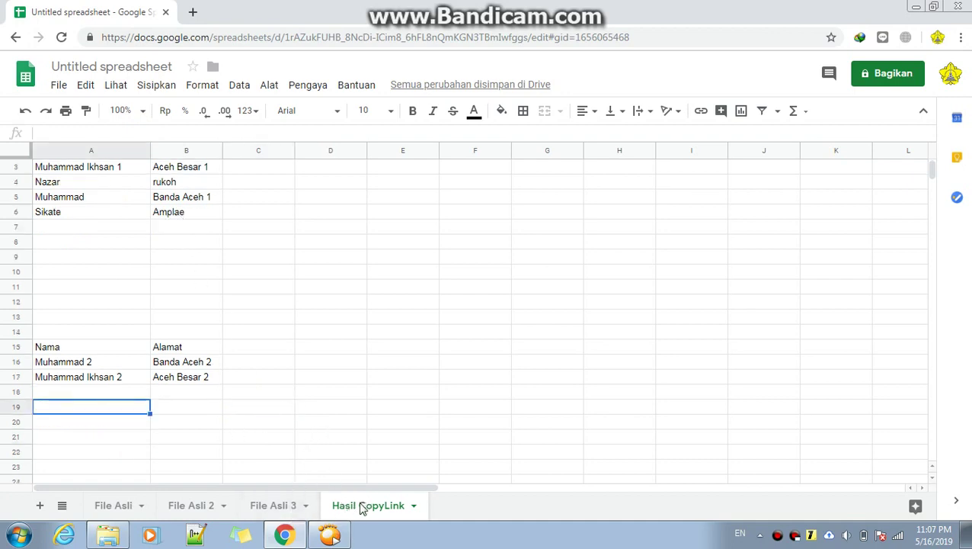
{"action": "left_click", "coordinate": [83, 169]}
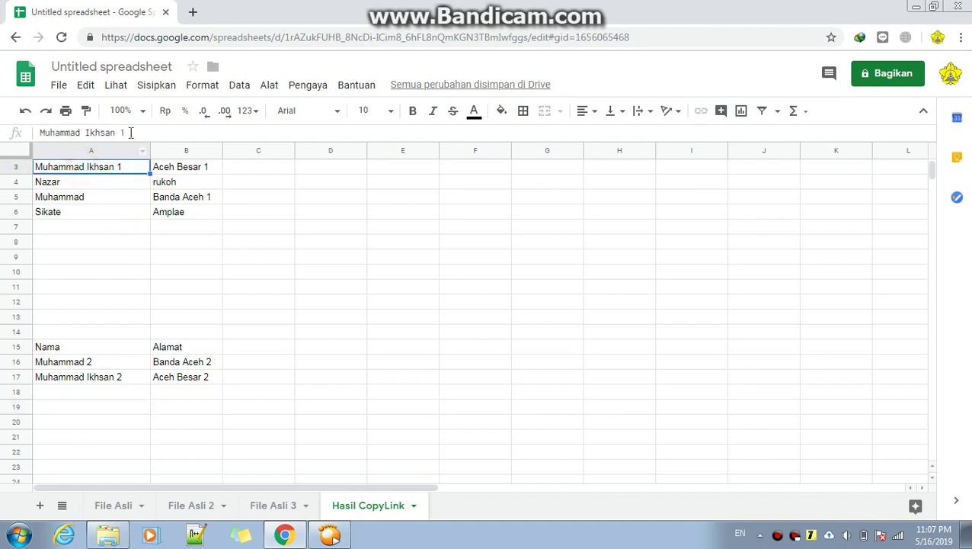
{"action": "scroll", "coordinate": [133, 168], "scroll_direction": "up", "scroll_amount": 2}
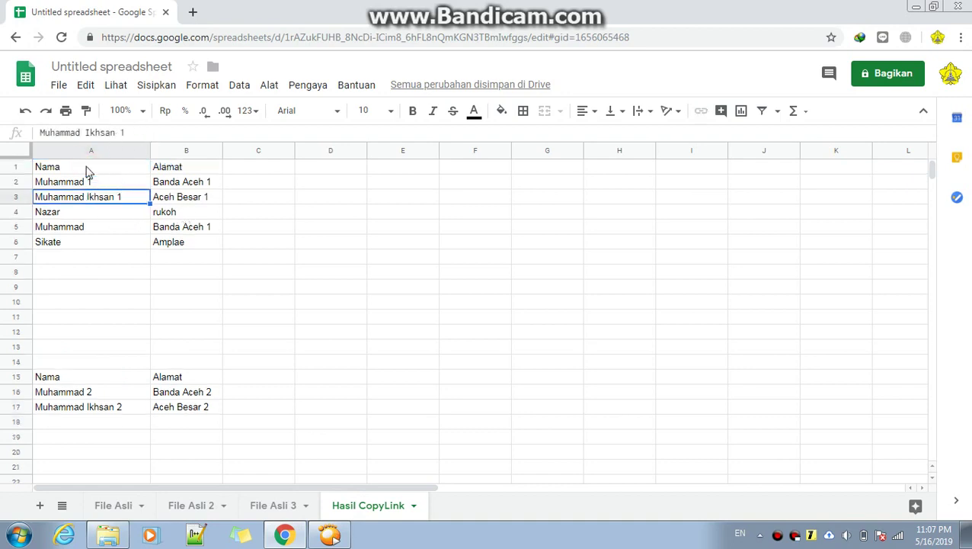
{"action": "left_click", "coordinate": [86, 169]}
{"action": "left_click", "coordinate": [241, 134]}
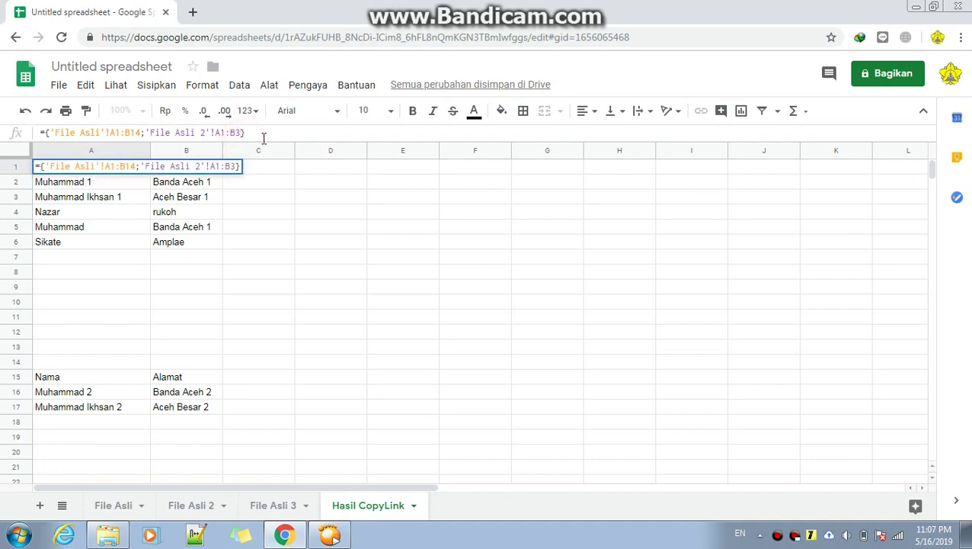
{"action": "type", "text": ";"}
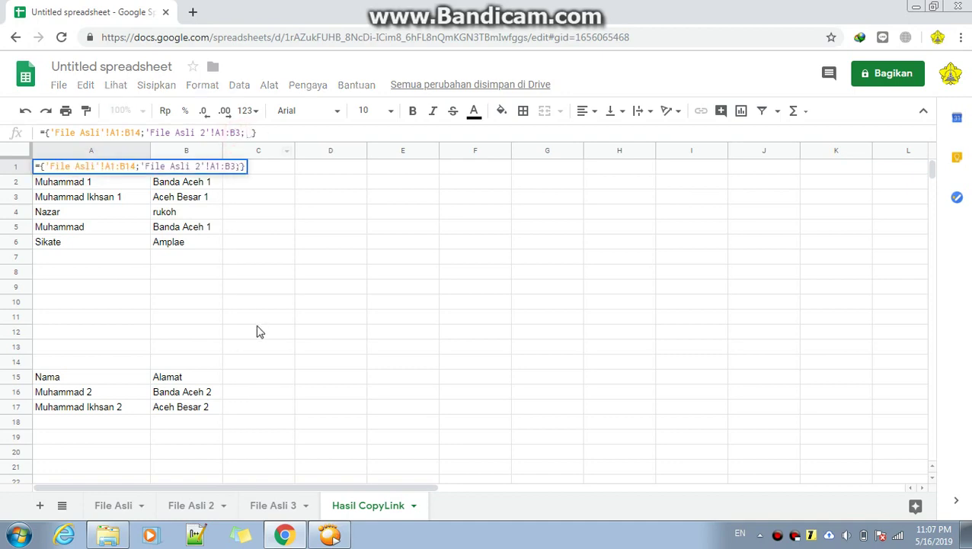
Step: Add 'File Asli 3'!A1:B3 as the third range and commit the formula
{"action": "left_click", "coordinate": [269, 509]}
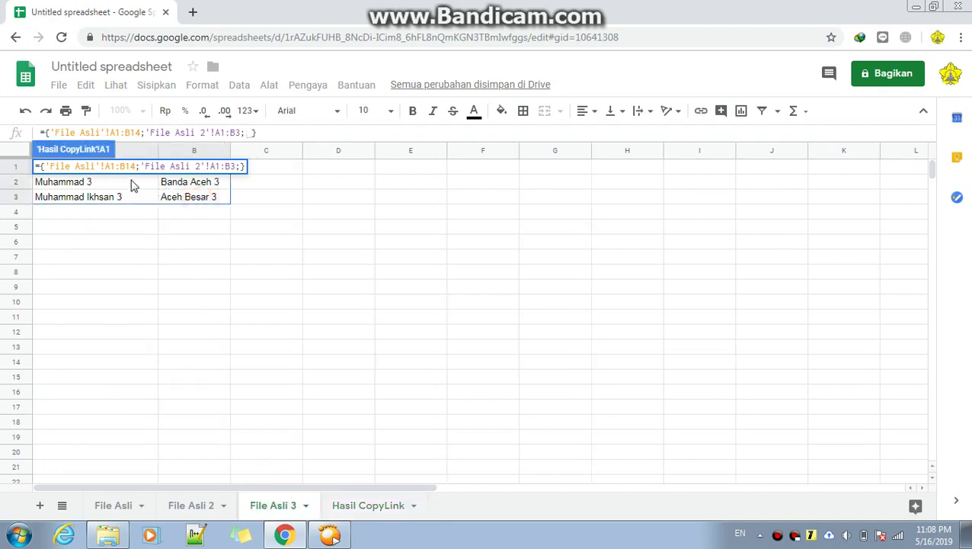
{"action": "left_click_drag", "start_coordinate": [191, 197], "coordinate": [76, 166]}
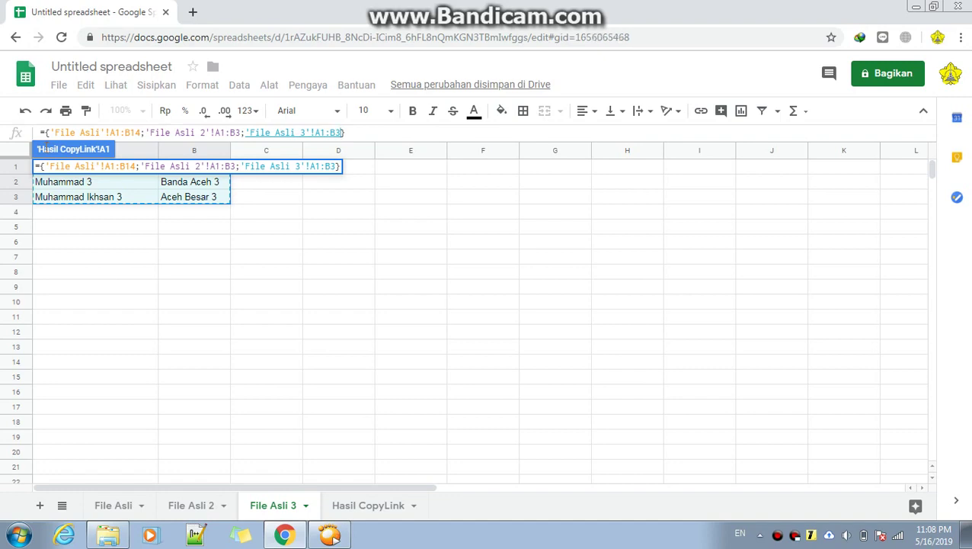
{"action": "key", "text": "Return"}
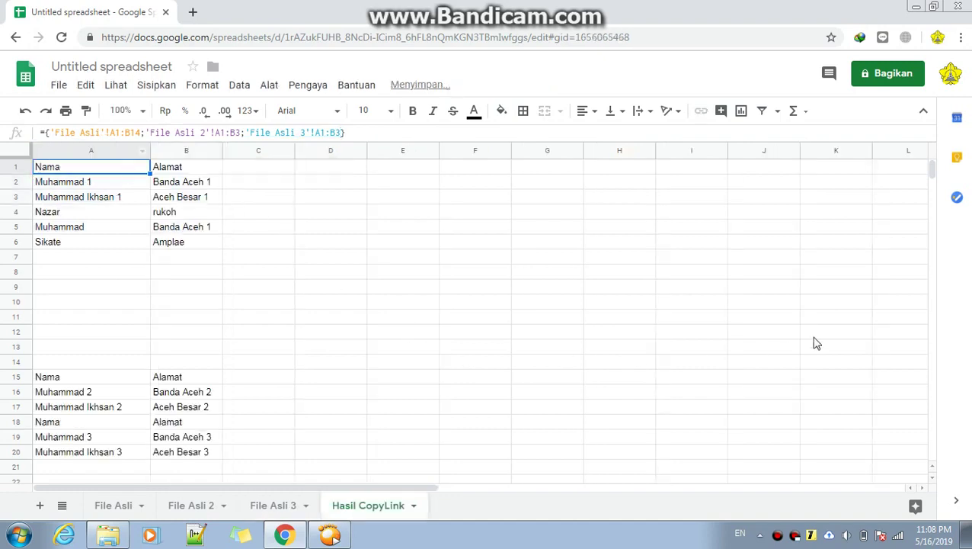
Step: Check the File Asli 3 rows stacked from row 18 and review the A1 array formula
{"action": "left_click", "coordinate": [77, 422]}
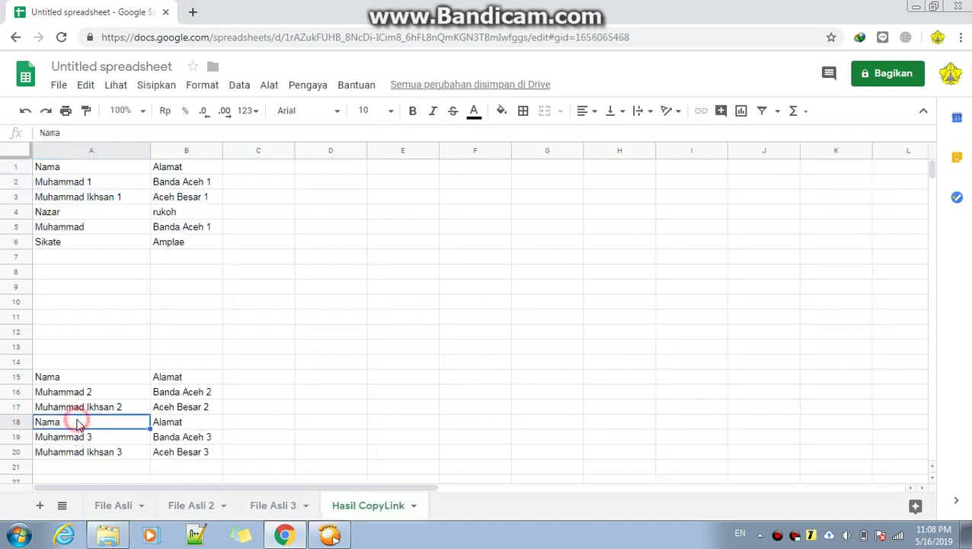
{"action": "left_click", "coordinate": [166, 424]}
{"action": "left_click", "coordinate": [190, 451]}
{"action": "left_click", "coordinate": [95, 425]}
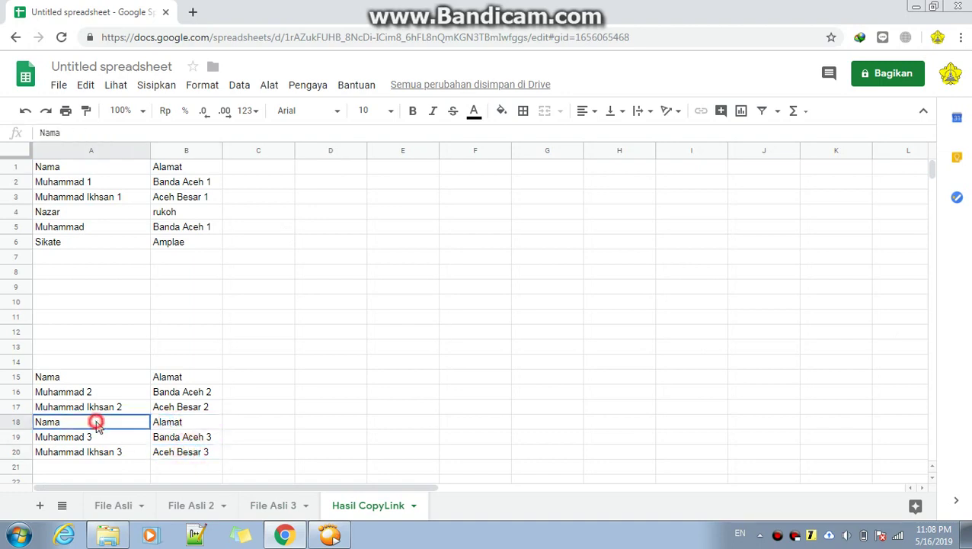
{"action": "left_click", "coordinate": [168, 426]}
{"action": "left_click", "coordinate": [186, 452]}
{"action": "left_click", "coordinate": [85, 423]}
{"action": "left_click", "coordinate": [80, 162]}
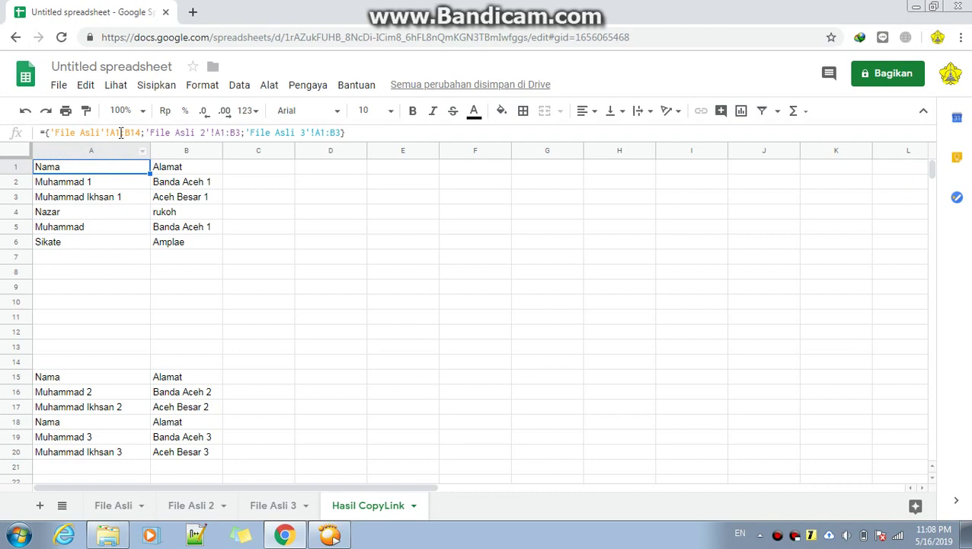
Step: Shorten the File Asli range end row from 14 to 7 in the A1 formula
{"action": "left_click", "coordinate": [141, 133]}
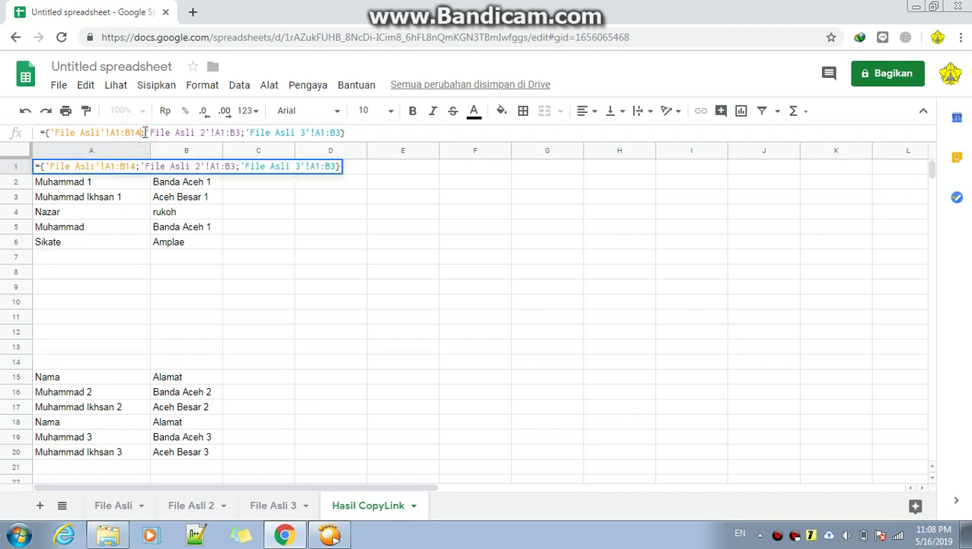
{"action": "key", "text": "BackSpace"}
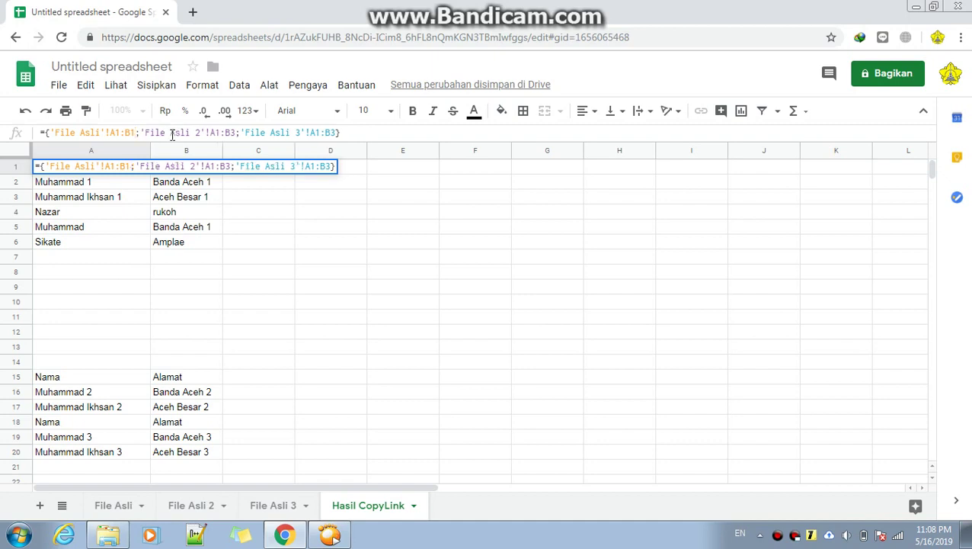
{"action": "key", "text": "BackSpace"}
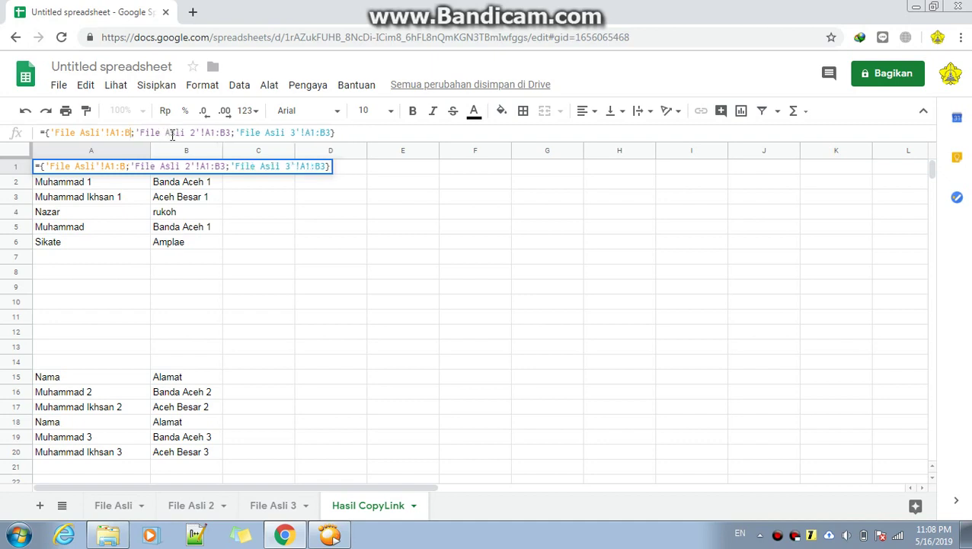
{"action": "type", "text": "7"}
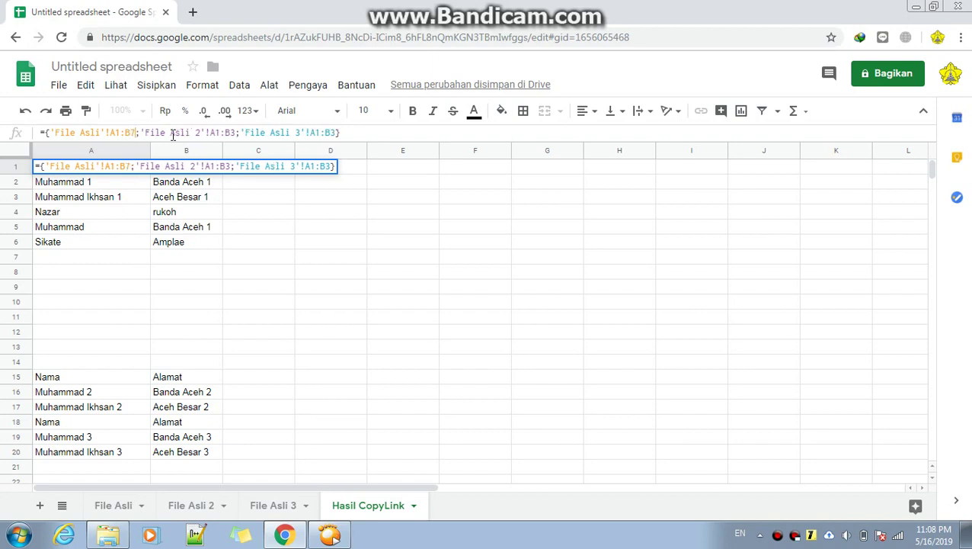
{"action": "key", "text": "Return"}
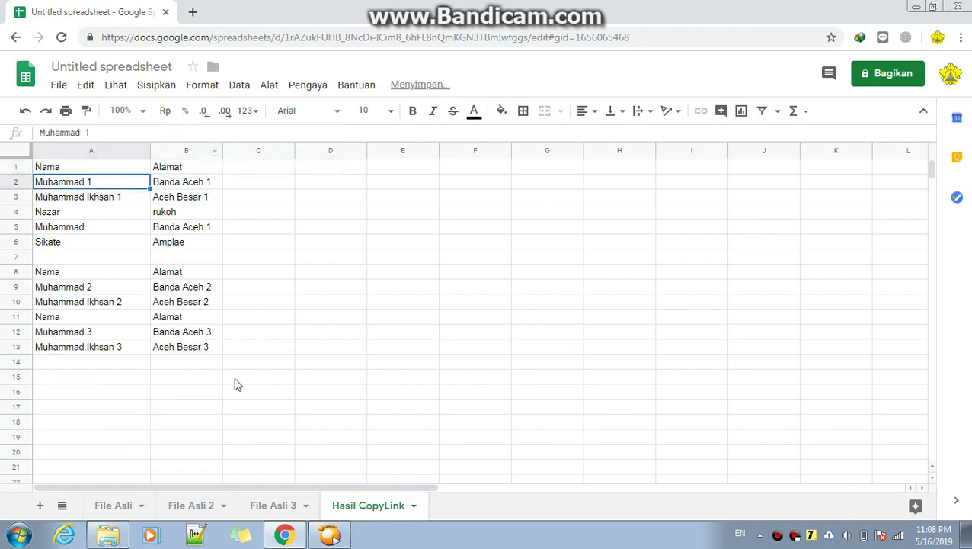
{"action": "left_click", "coordinate": [235, 380]}
{"action": "left_click", "coordinate": [108, 162]}
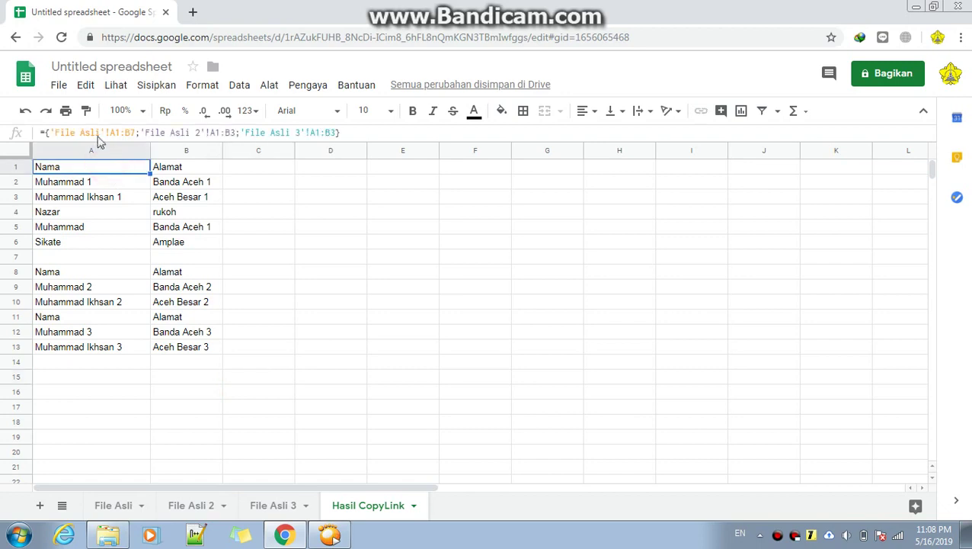
Step: Revise that end row to 8 and check the gap-free stacked result in A1:B12
{"action": "left_click", "coordinate": [136, 132]}
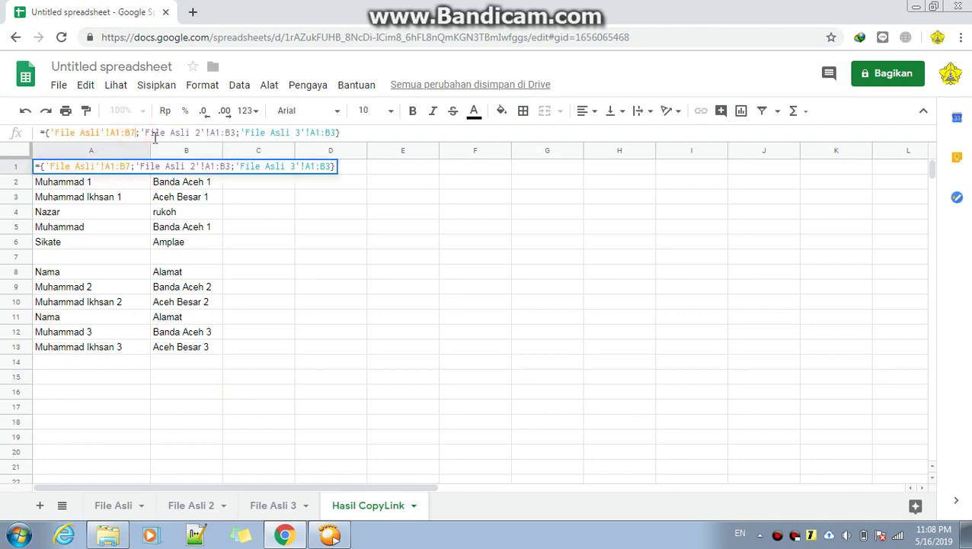
{"action": "key", "text": "BackSpace"}
{"action": "type", "text": "8"}
{"action": "key", "text": "Return"}
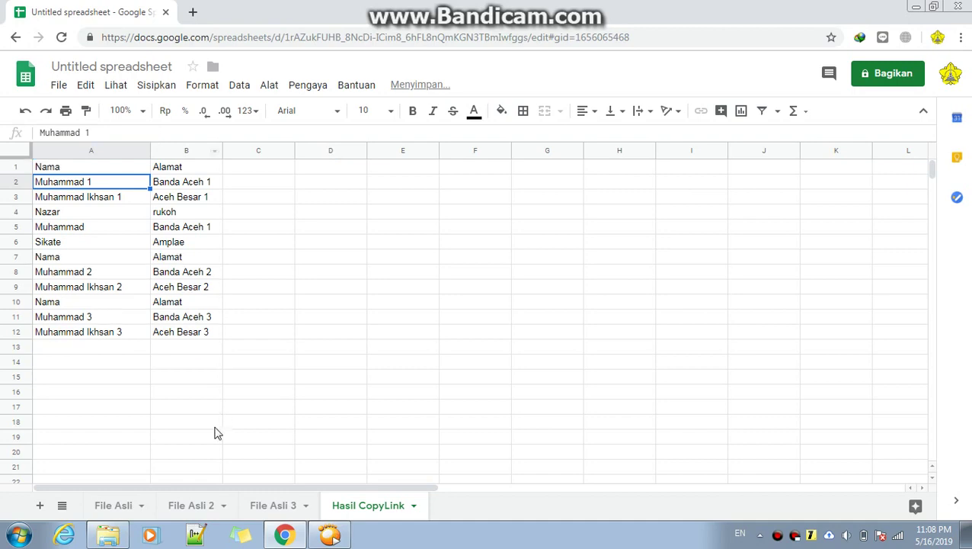
{"action": "left_click", "coordinate": [212, 424]}
{"action": "left_click", "coordinate": [103, 166]}
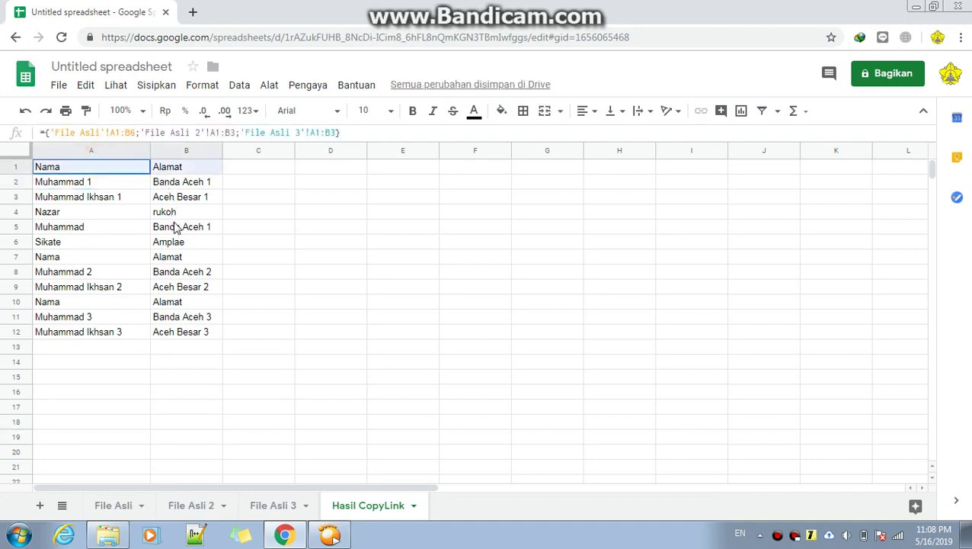
{"action": "left_click_drag", "start_coordinate": [174, 215], "coordinate": [180, 335]}
{"action": "left_click", "coordinate": [184, 393]}
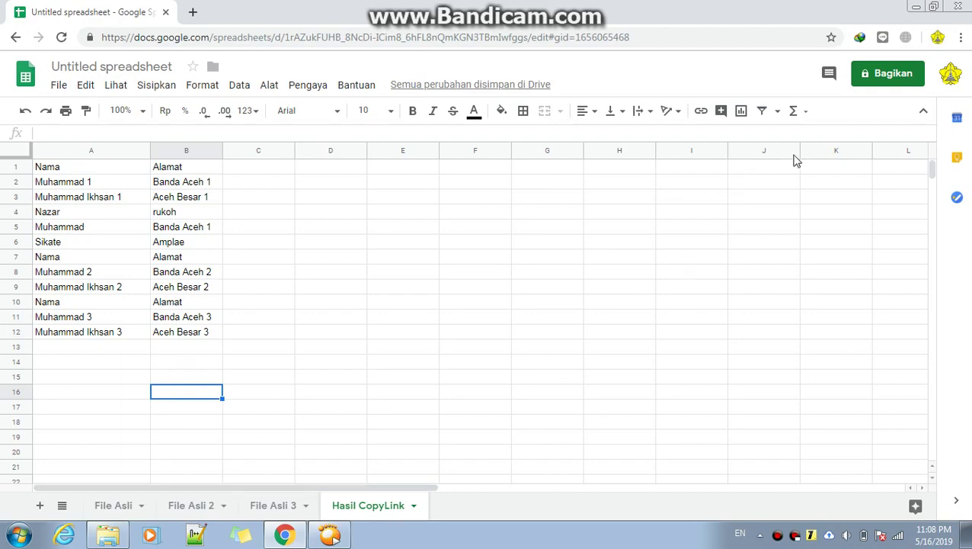
{"action": "left_click", "coordinate": [924, 6]}
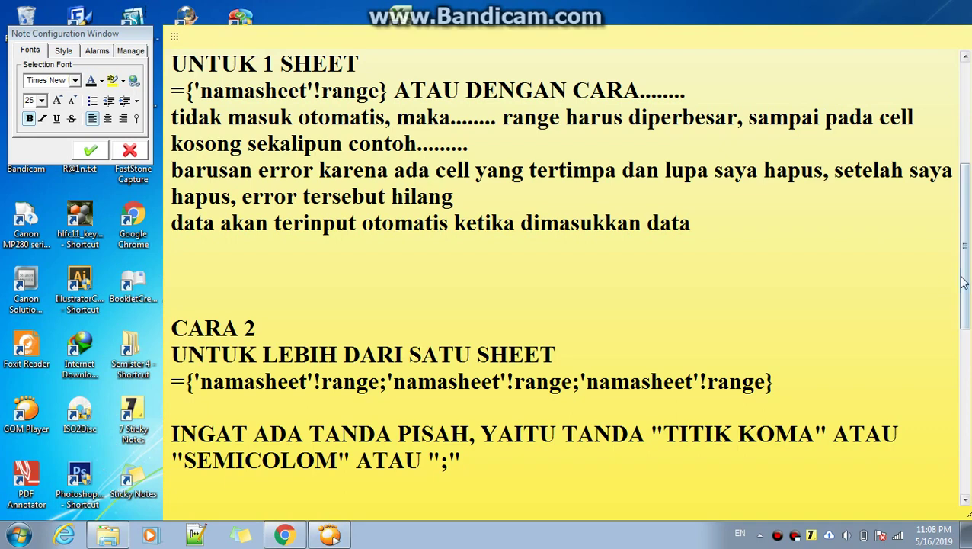
Step: Add the closing line 'sekian tutorial dari saya, semoga bermanfaat…' asking viewers to leave comments
{"action": "left_click_drag", "start_coordinate": [961, 275], "coordinate": [962, 305]}
{"action": "left_click", "coordinate": [551, 325]}
{"action": "key", "text": "Return"}
{"action": "type", "text": "sekian tutorial dari saya"}
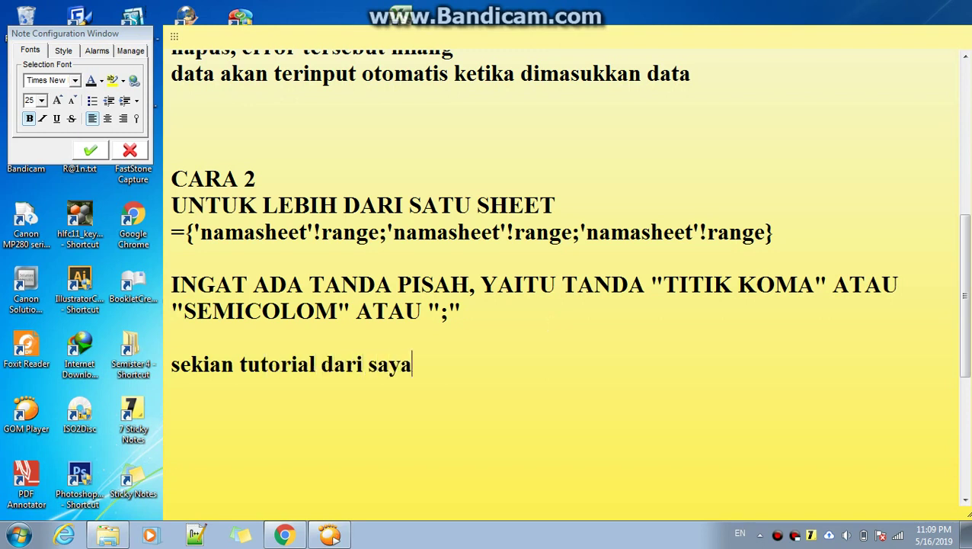
{"action": "type", "text": ", sek"}
{"action": "key", "text": "BackSpace"}
{"action": "type", "text": "moga bermanfaat, "}
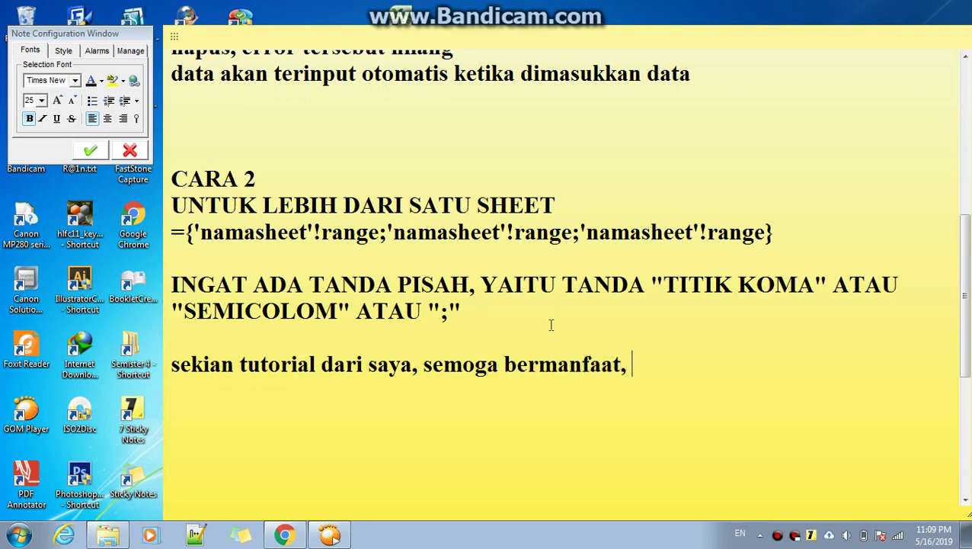
{"action": "type", "text": "kalau ada "}
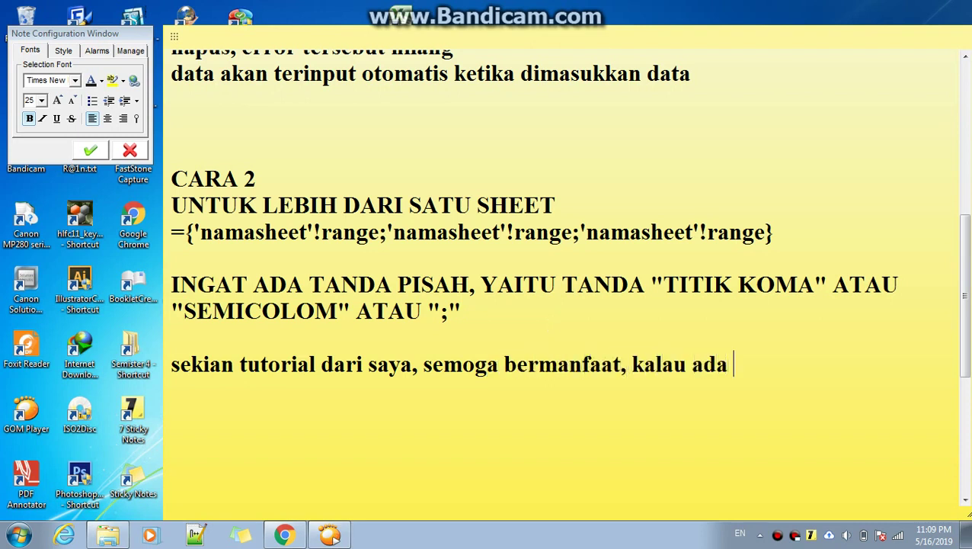
{"action": "type", "text": "masalah jangan lupa ti"}
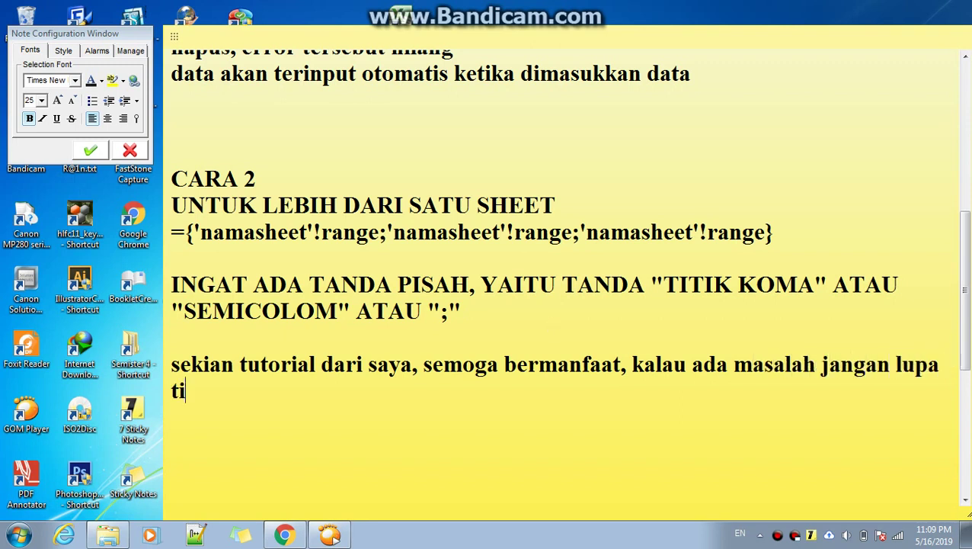
{"action": "type", "text": "nggalkan kom"}
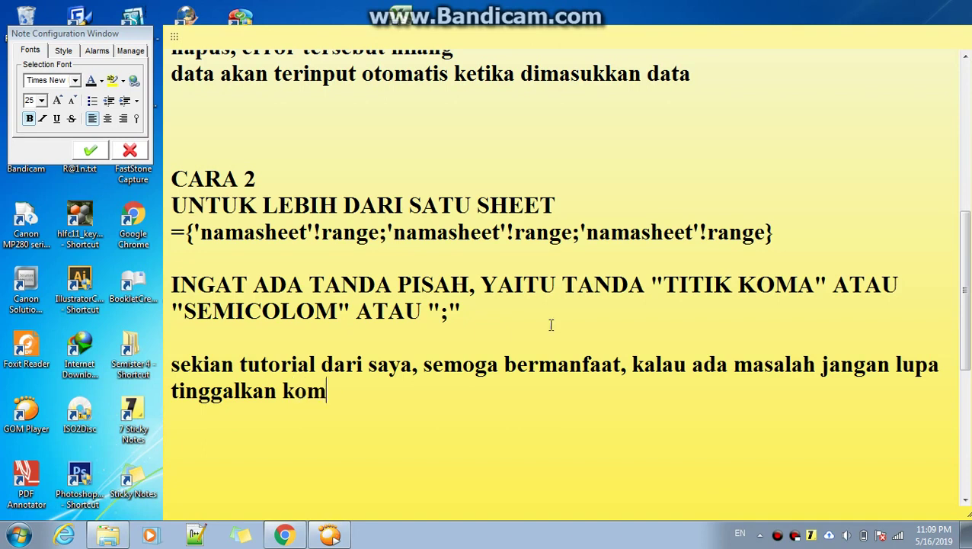
{"action": "type", "text": "entar ya,"}
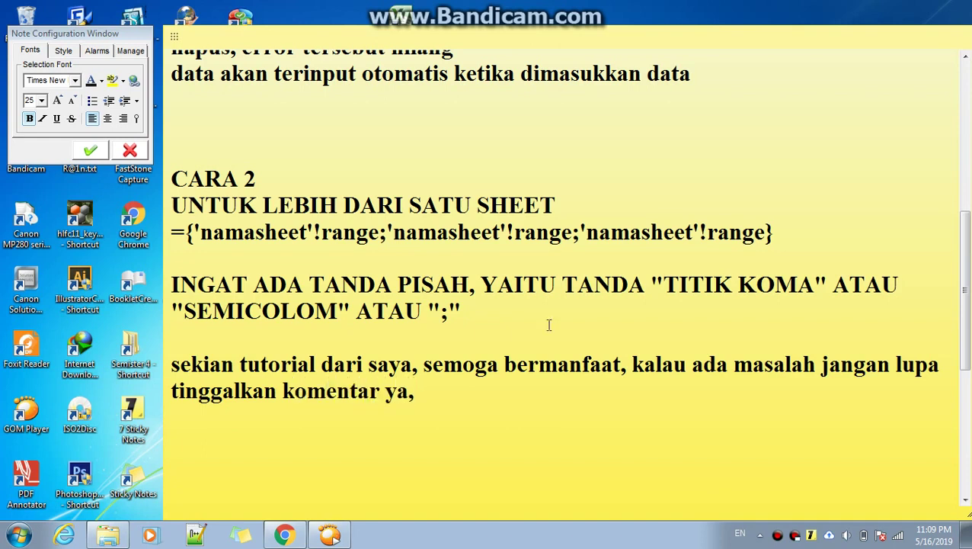
Step: Add a final line 'TERIMA KASIH TELAH MENONTON VIDEO INI'
{"action": "key", "text": "Return"}
{"action": "type", "text": "TERIMA KASIH"}
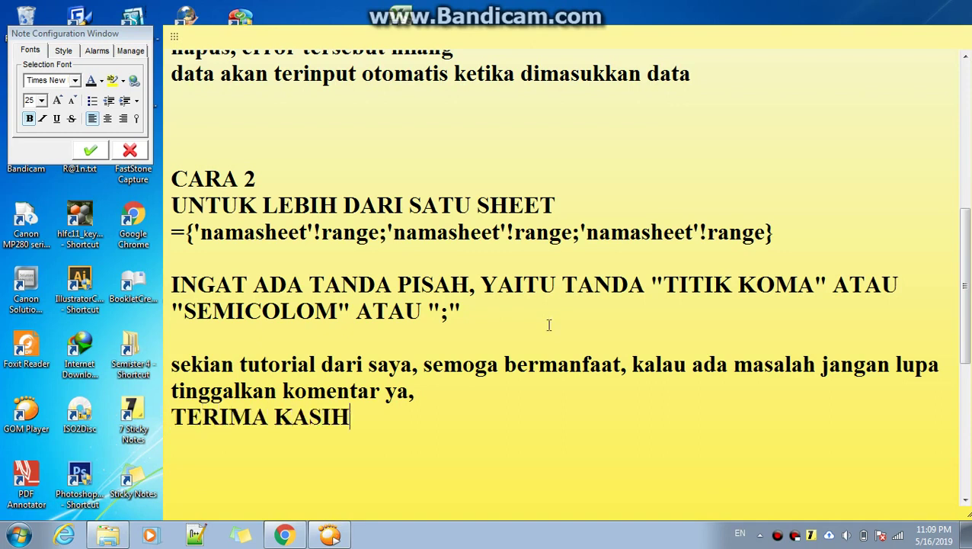
{"action": "type", "text": " TELAH MONON"}
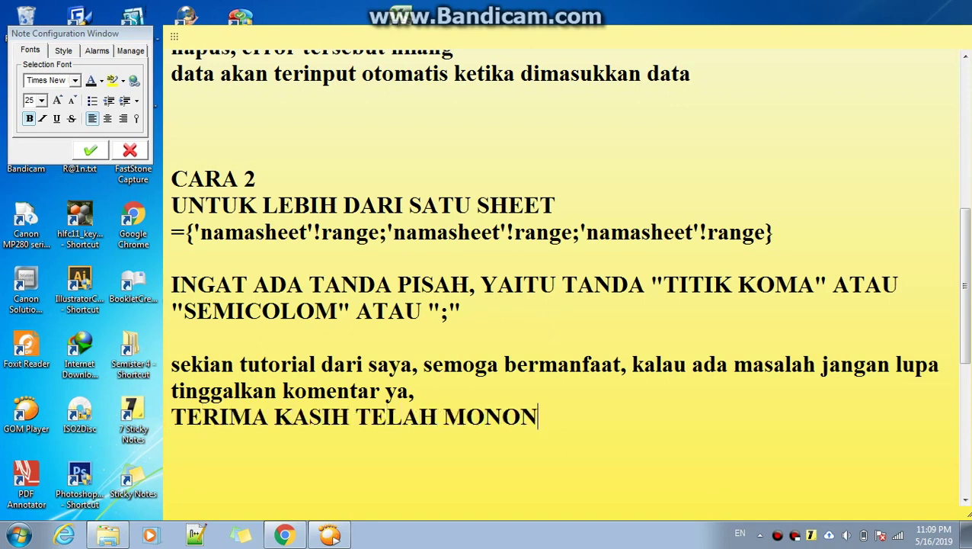
{"action": "type", "text": "TON"}
{"action": "key", "text": "BackSpace"}
{"action": "key", "text": "BackSpace"}
{"action": "key", "text": "BackSpace"}
{"action": "key", "text": "BackSpace"}
{"action": "key", "text": "BackSpace"}
{"action": "key", "text": "BackSpace"}
{"action": "type", "text": "ENONTIN"}
{"action": "key", "text": "BackSpace"}
{"action": "key", "text": "BackSpace"}
{"action": "type", "text": "ON VI"}
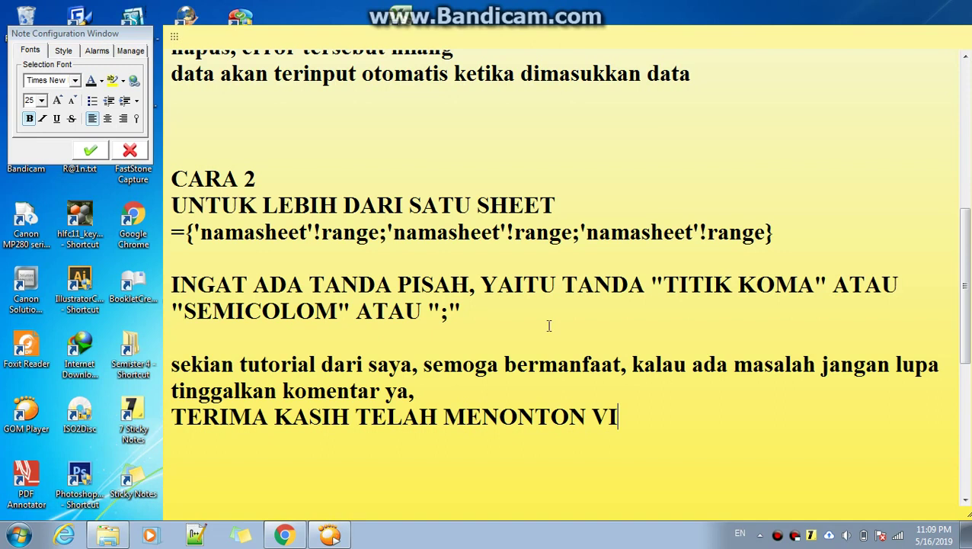
{"action": "type", "text": "DEO INI"}
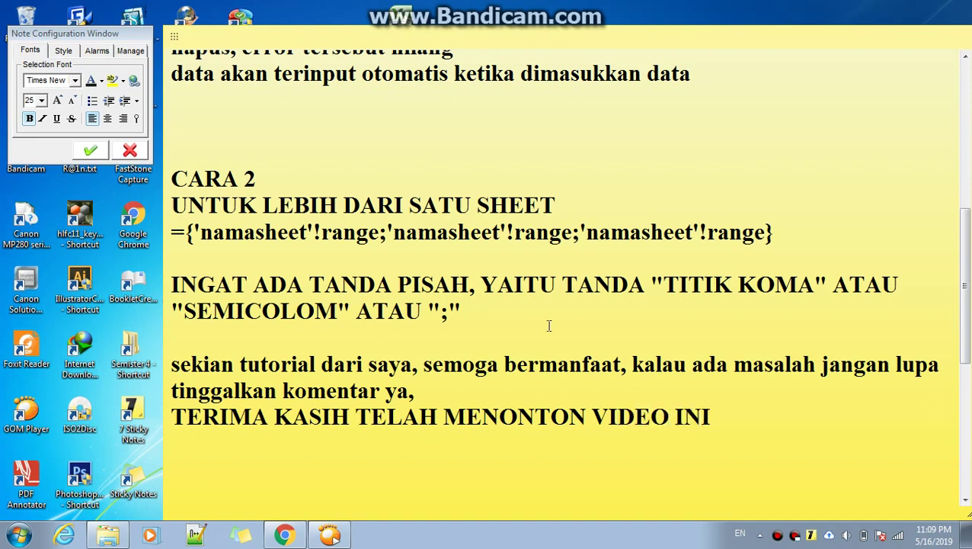